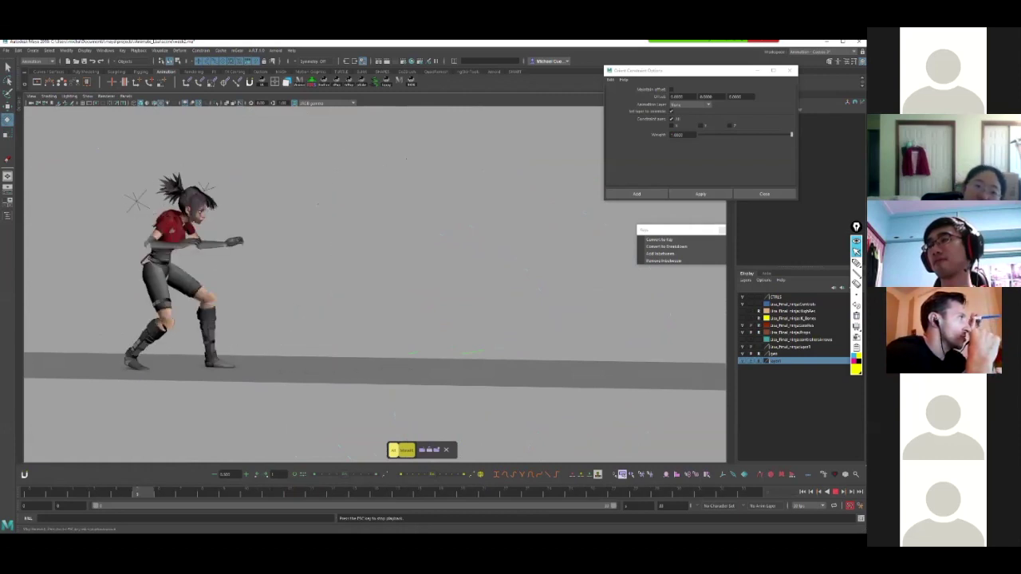
Play back the character's animation, stop it, and inspect the outer locator and the right upper-arm control.
{"action": "key", "text": "Escape"}
{"action": "key", "text": "alt+v"}
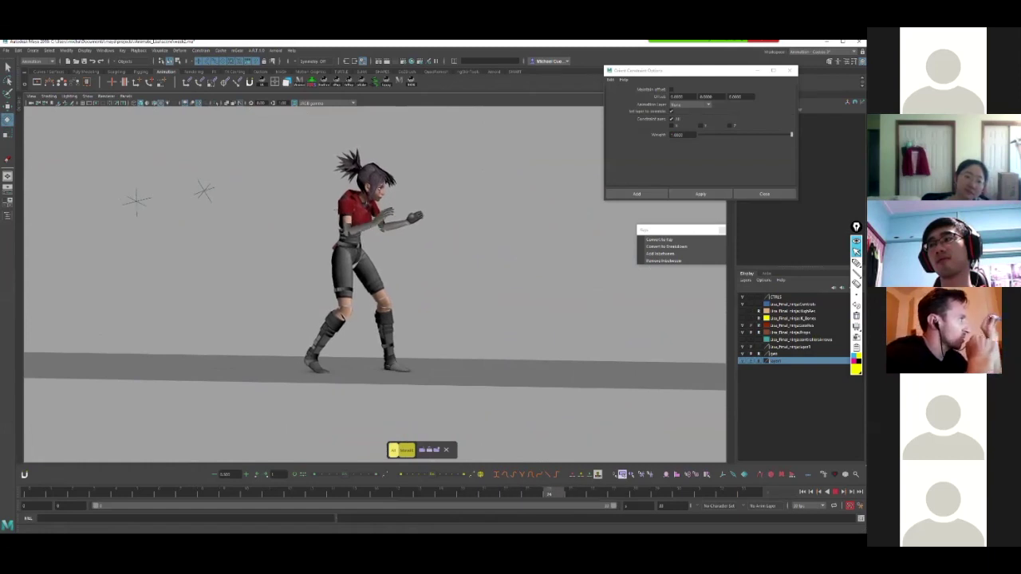
{"action": "key", "text": "alt+v"}
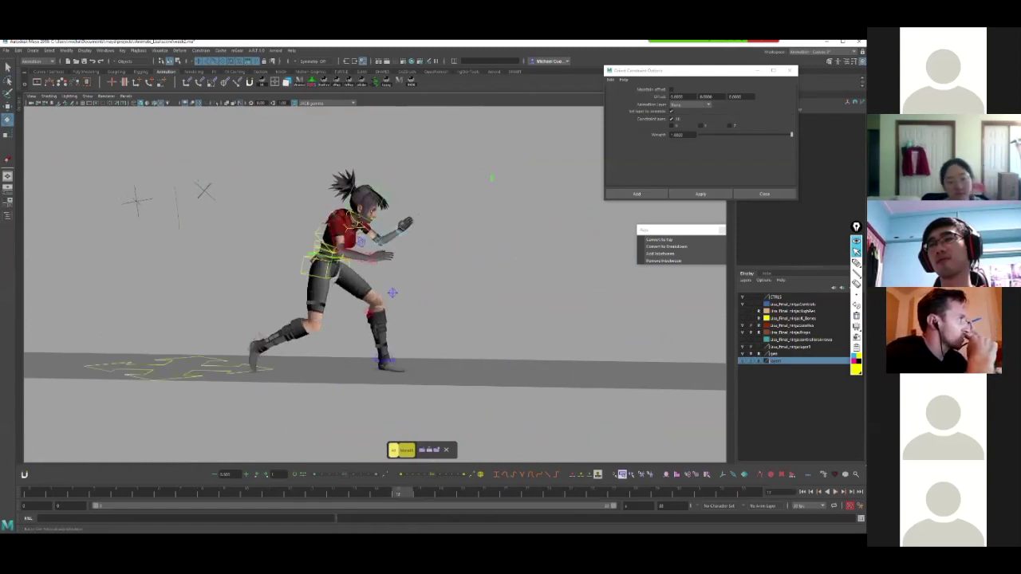
{"action": "left_click", "coordinate": [137, 201]}
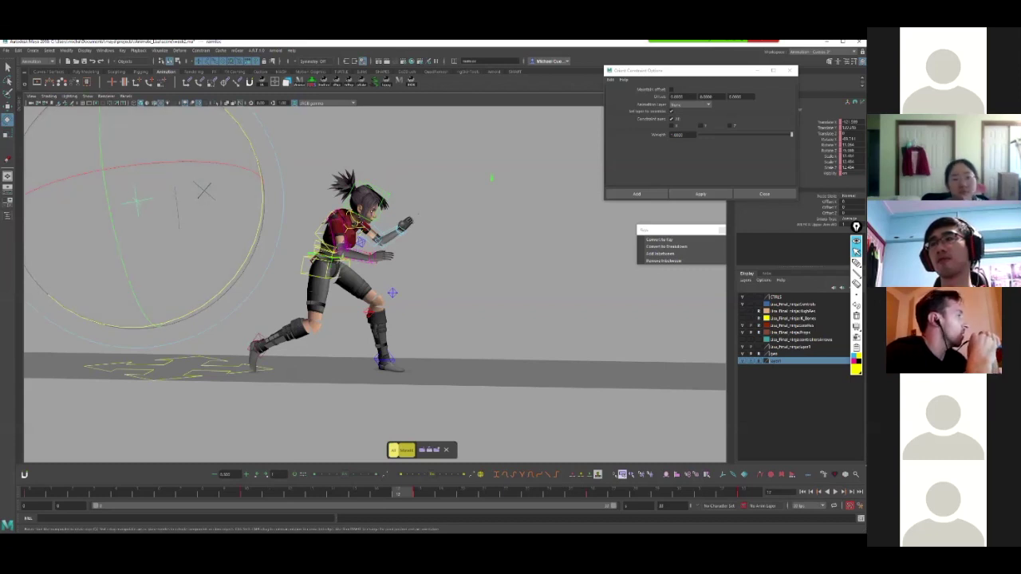
{"action": "left_click", "coordinate": [343, 242]}
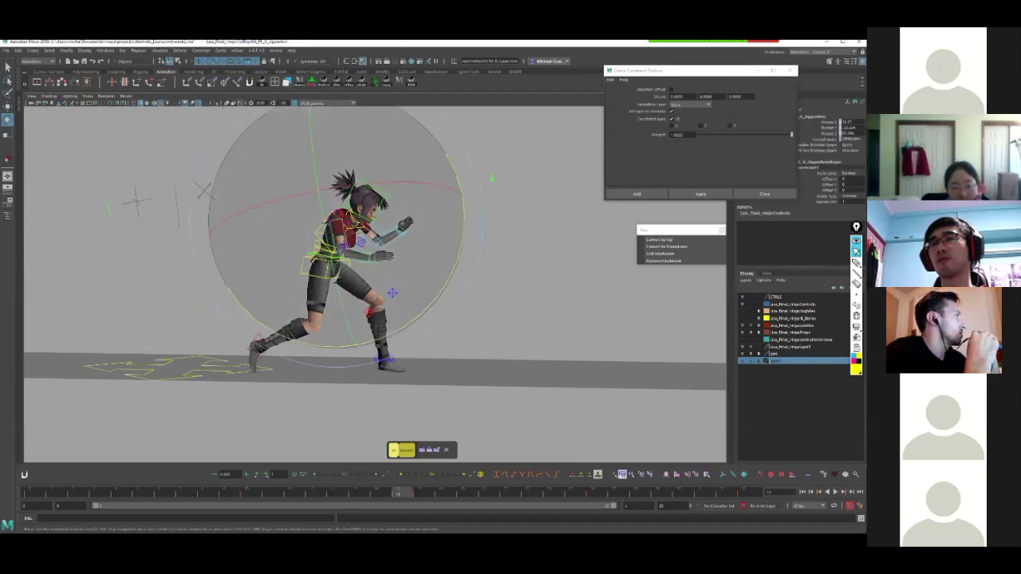
{"action": "left_click", "coordinate": [486, 232]}
Try rotating and keying the character's spine control at the current frame.
{"action": "left_click", "coordinate": [325, 235]}
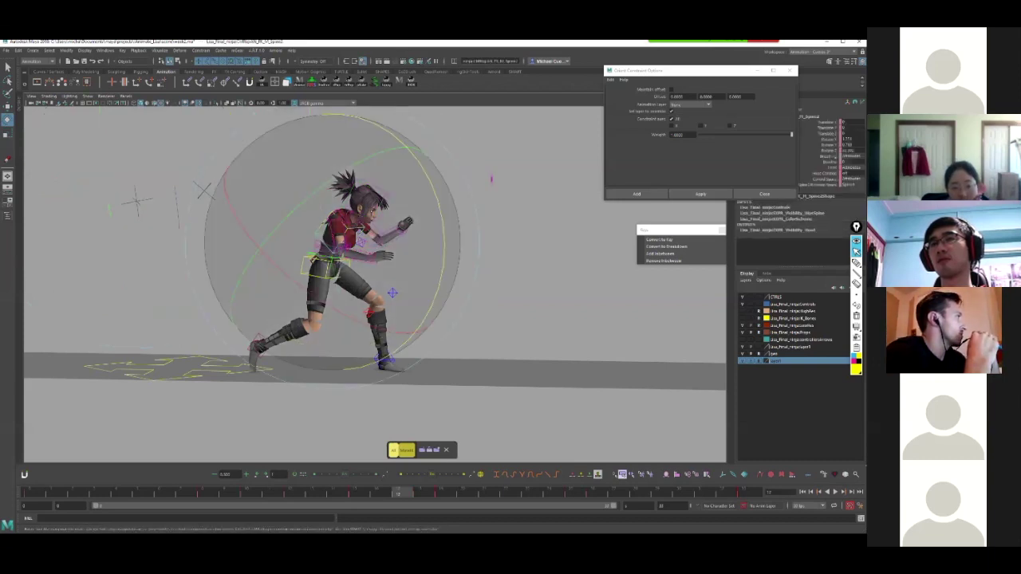
{"action": "left_click_drag", "start_coordinate": [386, 195], "coordinate": [333, 192]}
{"action": "key", "text": "s"}
{"action": "key", "text": "ctrl+z"}
{"action": "left_click", "coordinate": [487, 232]}
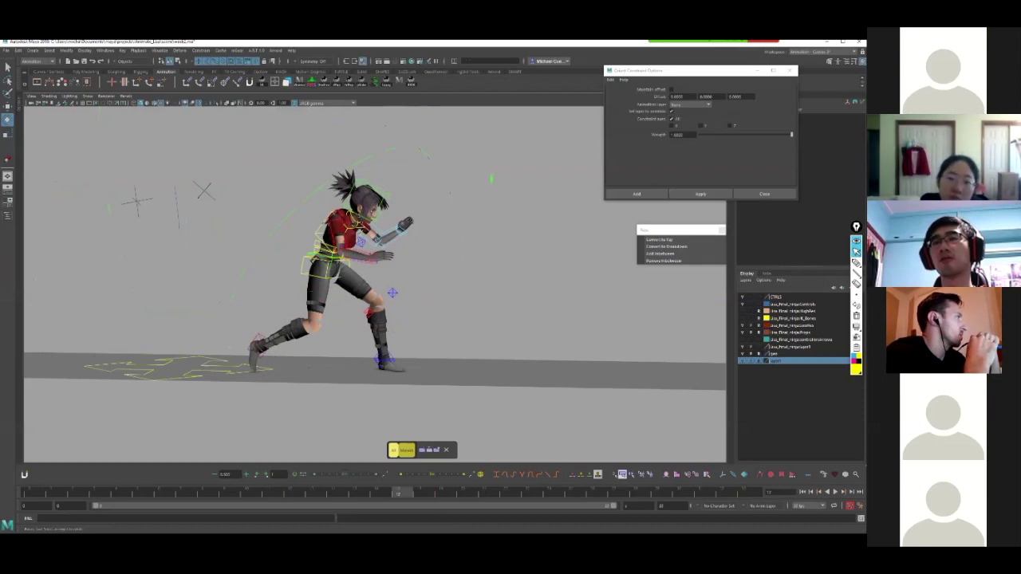
Scale up the new locator beside the character.
{"action": "left_click", "coordinate": [137, 201]}
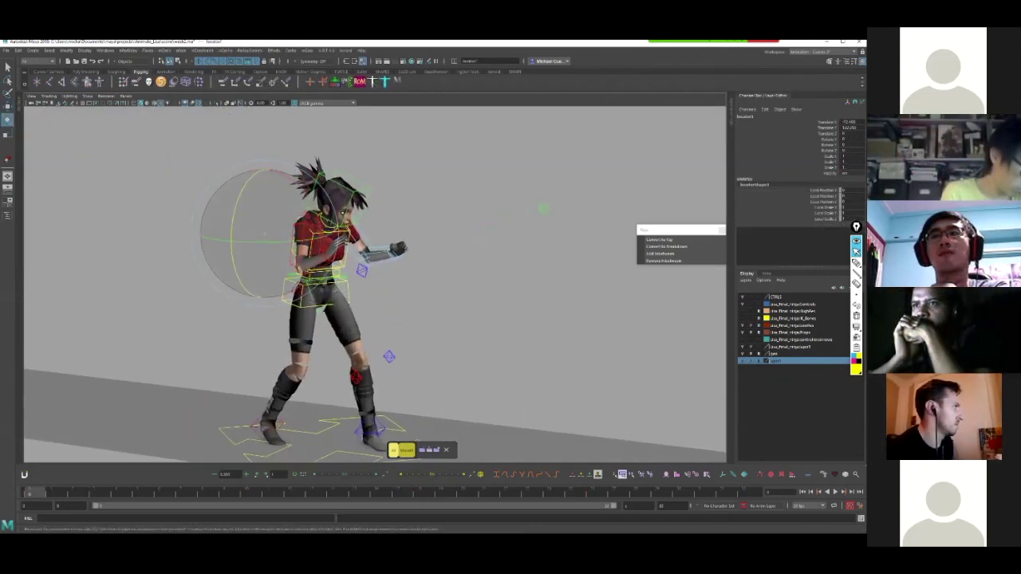
{"action": "key", "text": "r"}
{"action": "key", "text": "q"}
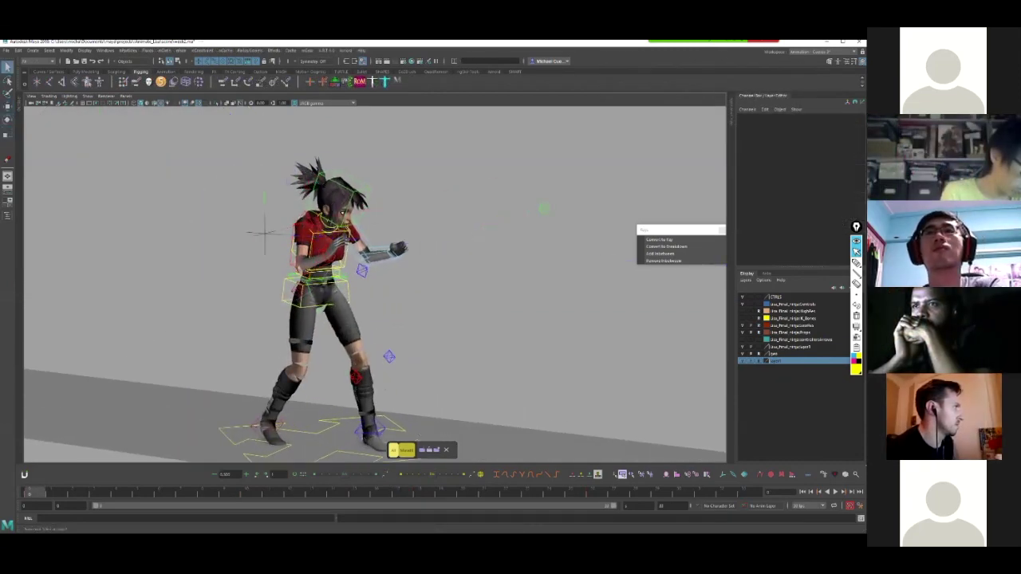
Examine the character's right and left FK upper-arm controls as constraint targets.
{"action": "left_click", "coordinate": [298, 258]}
{"action": "left_click_drag", "start_coordinate": [359, 263], "coordinate": [287, 232], "text": "alt"}
{"action": "key", "text": "e"}
{"action": "left_click", "coordinate": [380, 242]}
{"action": "left_click", "coordinate": [371, 239]}
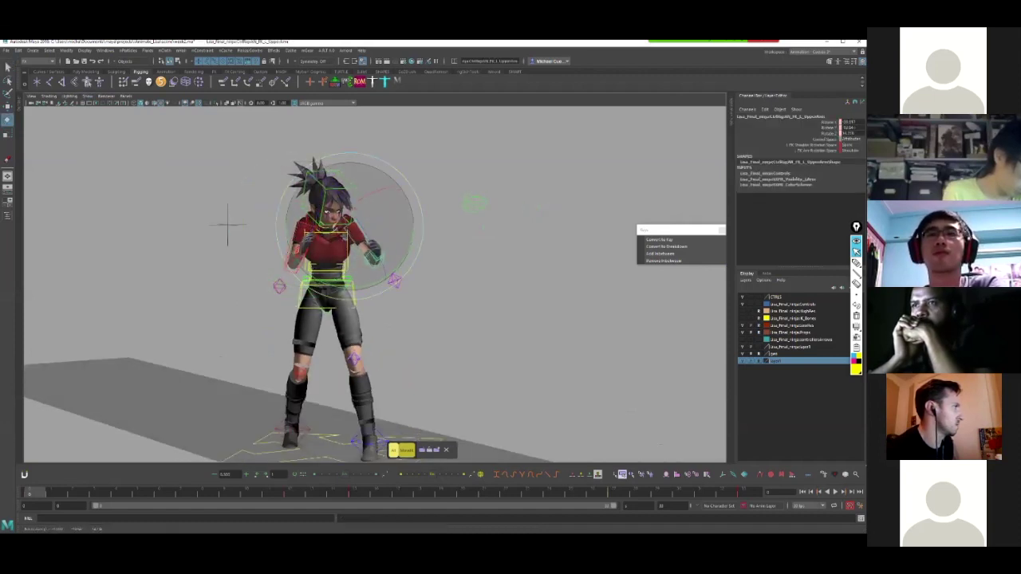
Rename the scaled locator as the left-arm locator.
{"action": "left_click_drag", "start_coordinate": [228, 226], "coordinate": [269, 225], "text": "alt"}
{"action": "left_click", "coordinate": [272, 225]}
{"action": "left_click", "coordinate": [271, 226]}
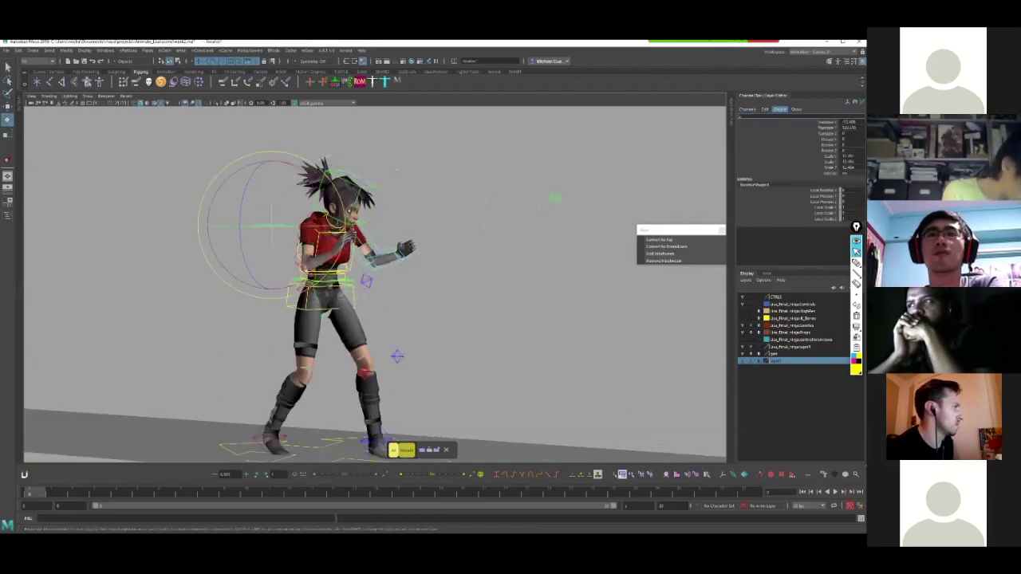
{"action": "type", "text": "l"}
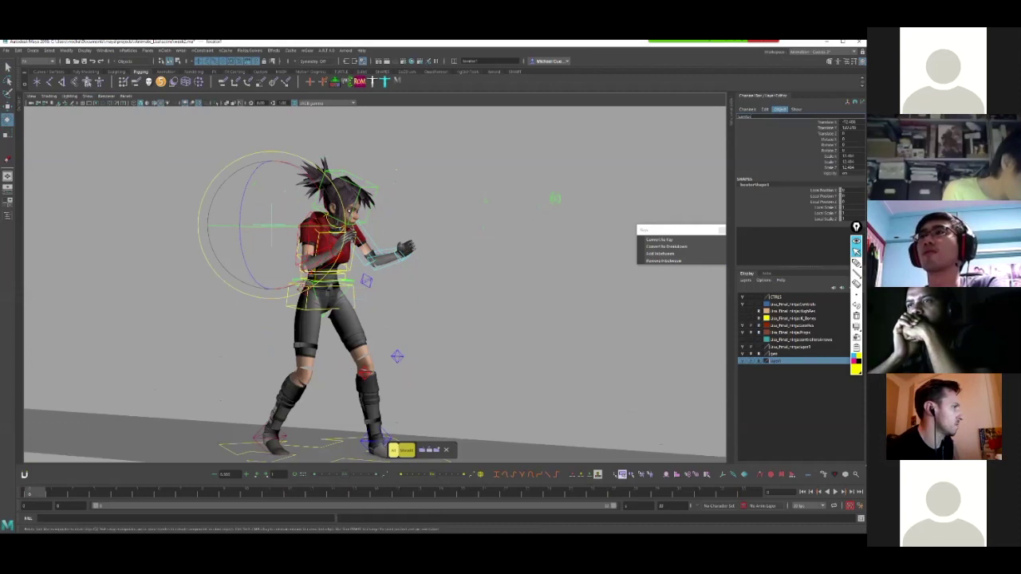
{"action": "key", "text": "Return"}
Duplicate the left-arm locator, move the copy farther behind the character, and rename it as the right-arm locator.
{"action": "left_click_drag", "start_coordinate": [462, 279], "coordinate": [456, 306], "text": "alt"}
{"action": "key", "text": "ctrl+d"}
{"action": "key", "text": "w"}
{"action": "left_click_drag", "start_coordinate": [306, 220], "coordinate": [297, 219]}
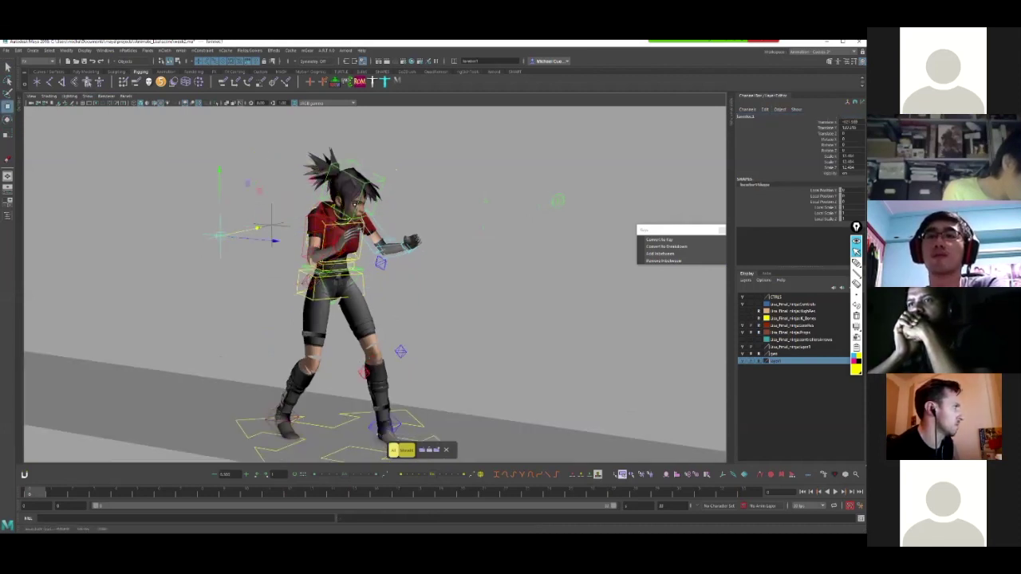
{"action": "left_click", "coordinate": [746, 116]}
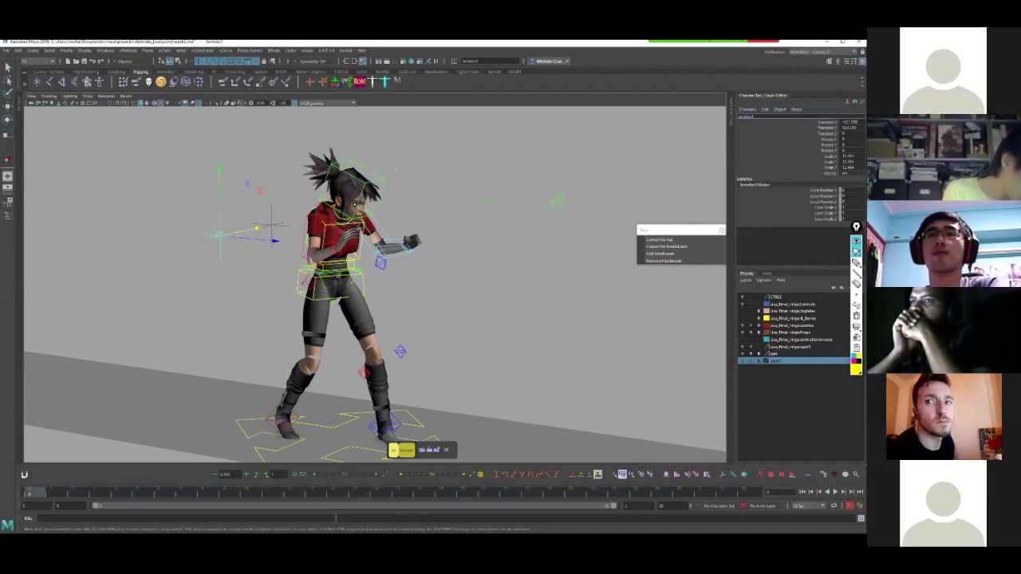
{"action": "key", "text": "Return"}
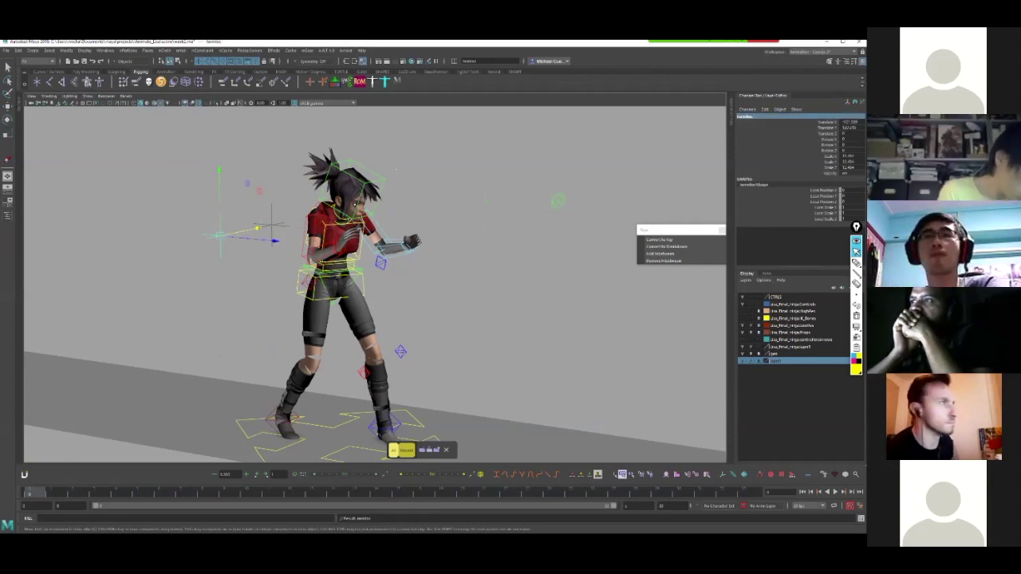
Reposition the left-arm locator slightly higher beside the character.
{"action": "left_click_drag", "start_coordinate": [478, 280], "coordinate": [403, 271], "text": "alt"}
{"action": "middle_click_drag", "start_coordinate": [403, 271], "coordinate": [345, 269], "text": "alt"}
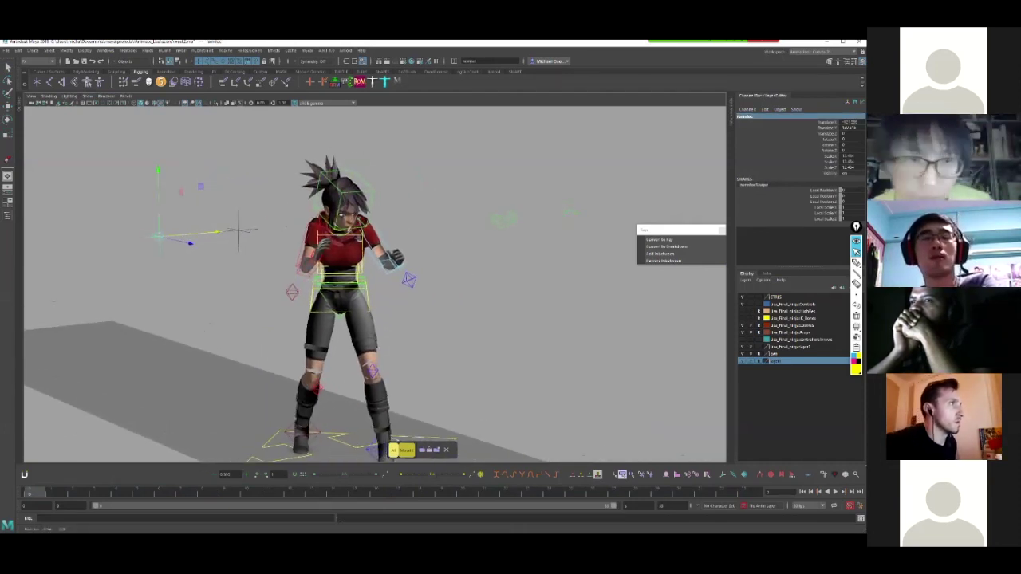
{"action": "left_click", "coordinate": [479, 319]}
{"action": "key", "text": "q"}
{"action": "left_click", "coordinate": [379, 232]}
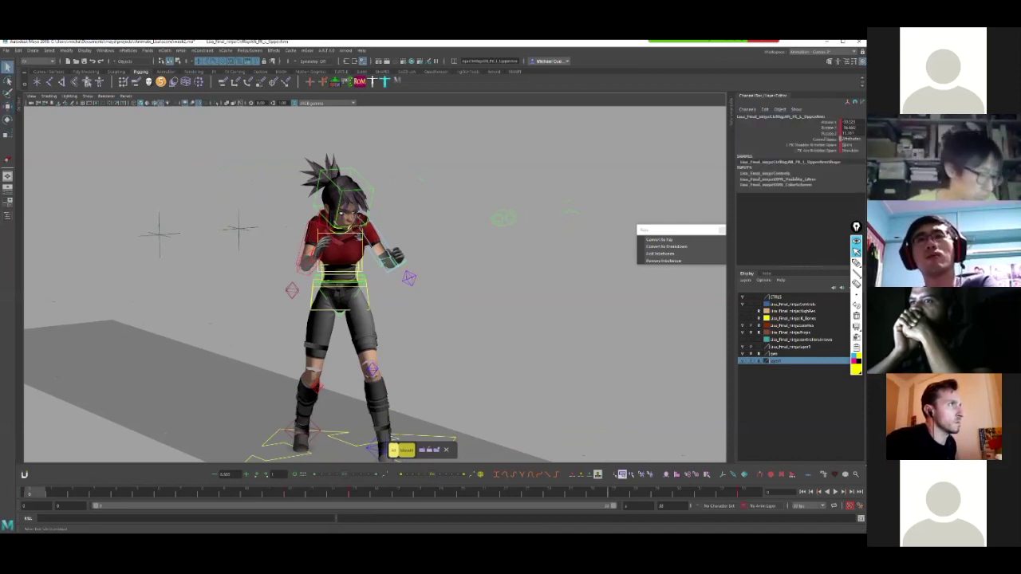
{"action": "left_click", "coordinate": [239, 230]}
{"action": "key", "text": "w"}
{"action": "left_click_drag", "start_coordinate": [271, 234], "coordinate": [355, 239]}
{"action": "key", "text": "ctrl+z"}
{"action": "key", "text": "ctrl+z"}
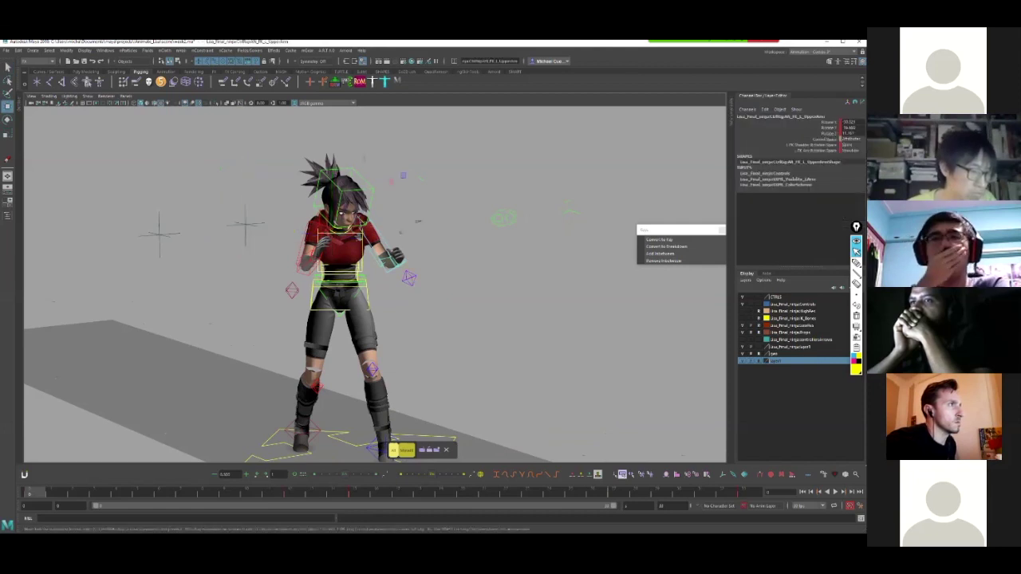
{"action": "left_click", "coordinate": [245, 225]}
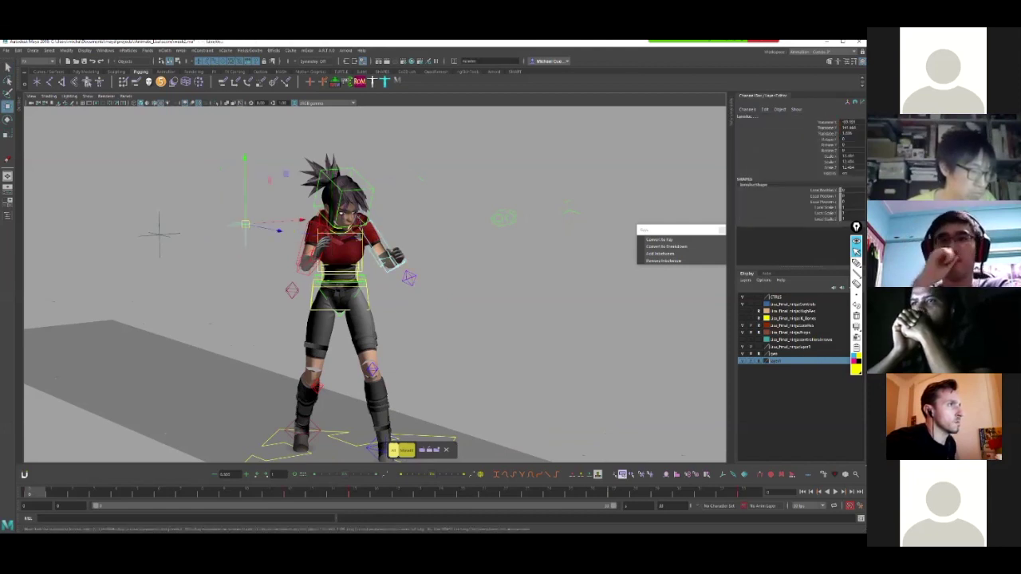
{"action": "left_click_drag", "start_coordinate": [319, 255], "coordinate": [310, 274], "text": "alt"}
{"action": "key", "text": "ctrl+z"}
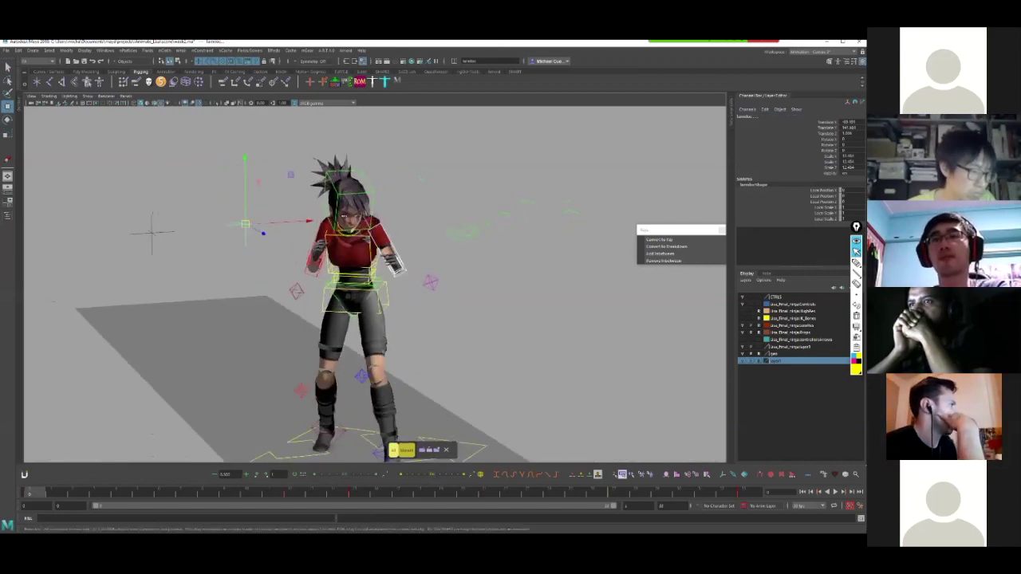
{"action": "key", "text": "ctrl+z"}
{"action": "key", "text": "ctrl+z"}
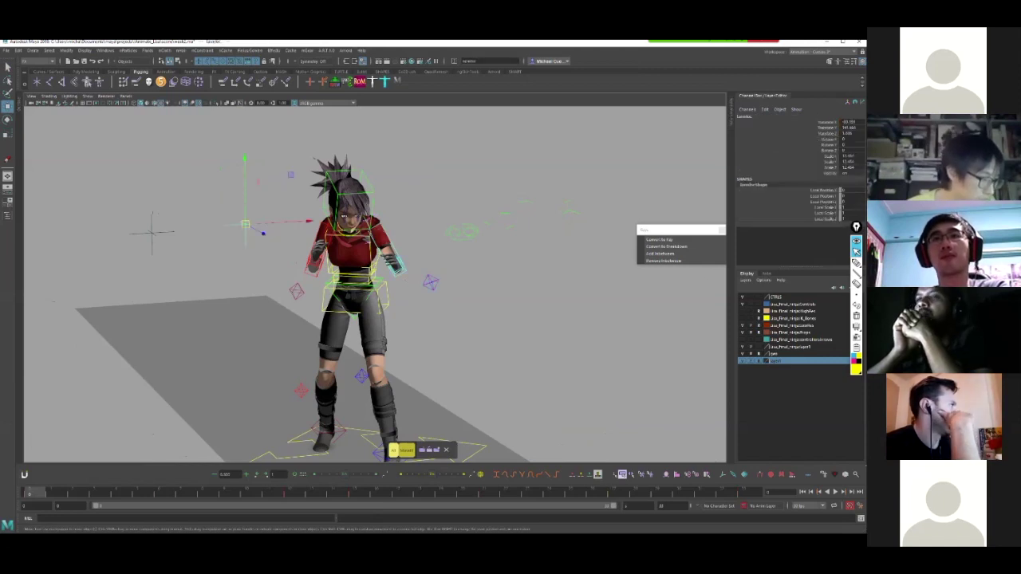
{"action": "key", "text": "ctrl+z"}
{"action": "key", "text": "ctrl+z"}
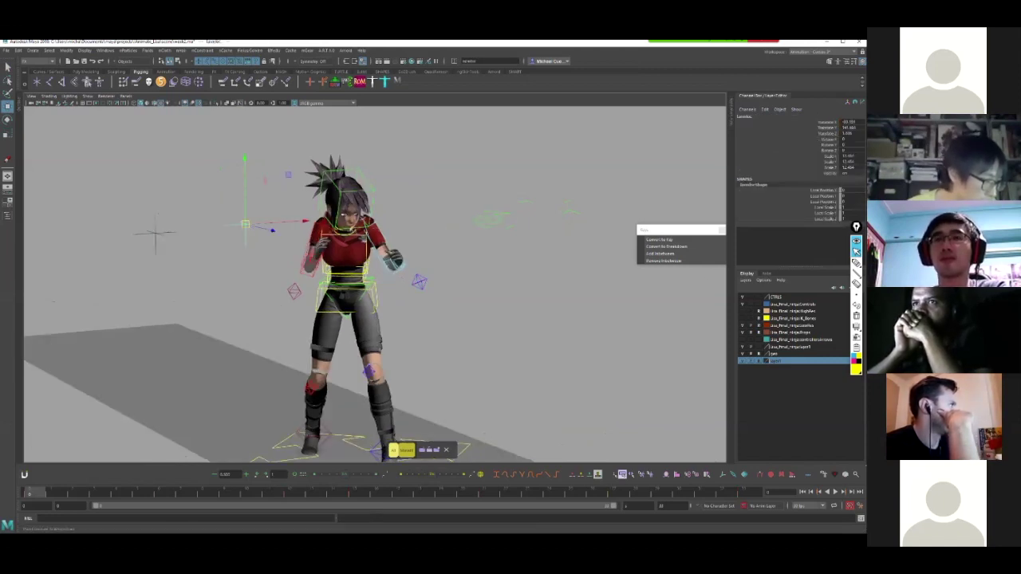
Open the Orient Constraint options for the left-arm locator and turn Maintain offset off.
{"action": "left_click", "coordinate": [38, 61]}
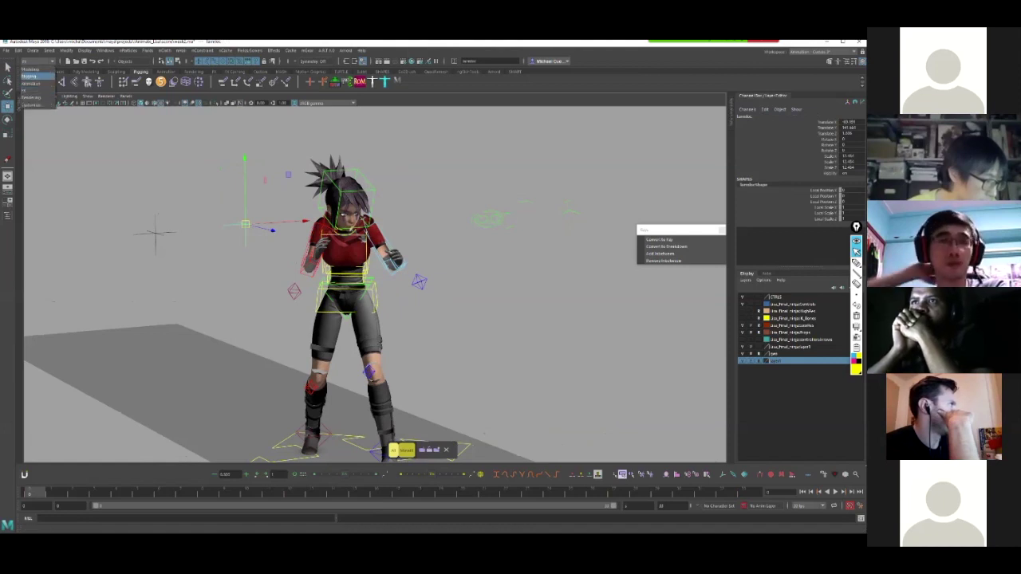
{"action": "left_click", "coordinate": [37, 76]}
{"action": "left_click", "coordinate": [199, 50]}
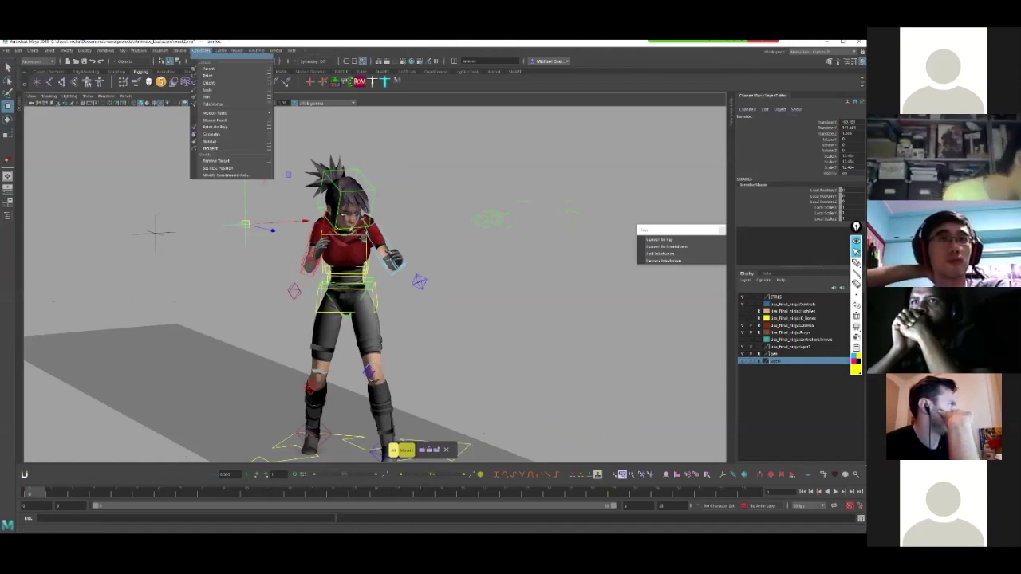
{"action": "left_click", "coordinate": [269, 83]}
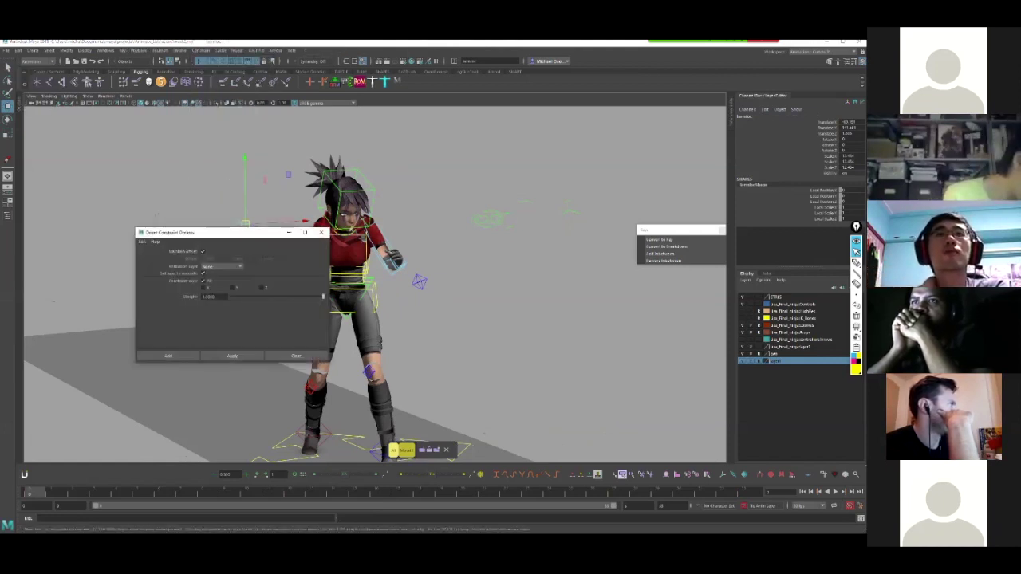
{"action": "left_click_drag", "start_coordinate": [183, 233], "coordinate": [496, 138]}
{"action": "left_click", "coordinate": [516, 158]}
{"action": "left_click", "coordinate": [516, 158]}
{"action": "left_click", "coordinate": [516, 158]}
Try to apply the orient constraint with only the left-arm locator selected.
{"action": "left_click_drag", "start_coordinate": [414, 311], "coordinate": [395, 311], "text": "alt"}
{"action": "left_click_drag", "start_coordinate": [268, 231], "coordinate": [264, 226], "text": "alt"}
{"action": "left_click_drag", "start_coordinate": [399, 303], "coordinate": [427, 305], "text": "alt"}
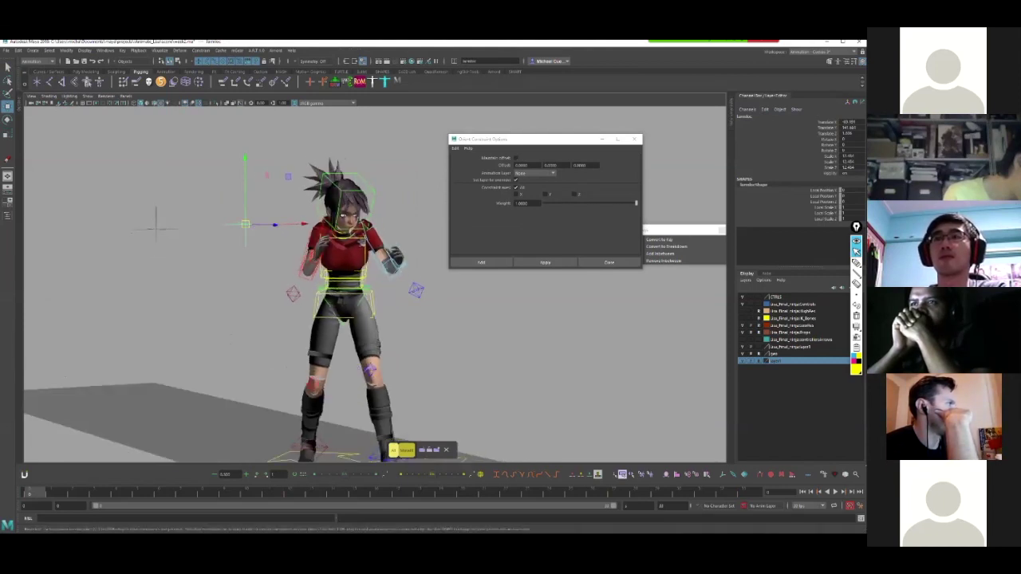
{"action": "left_click", "coordinate": [546, 263]}
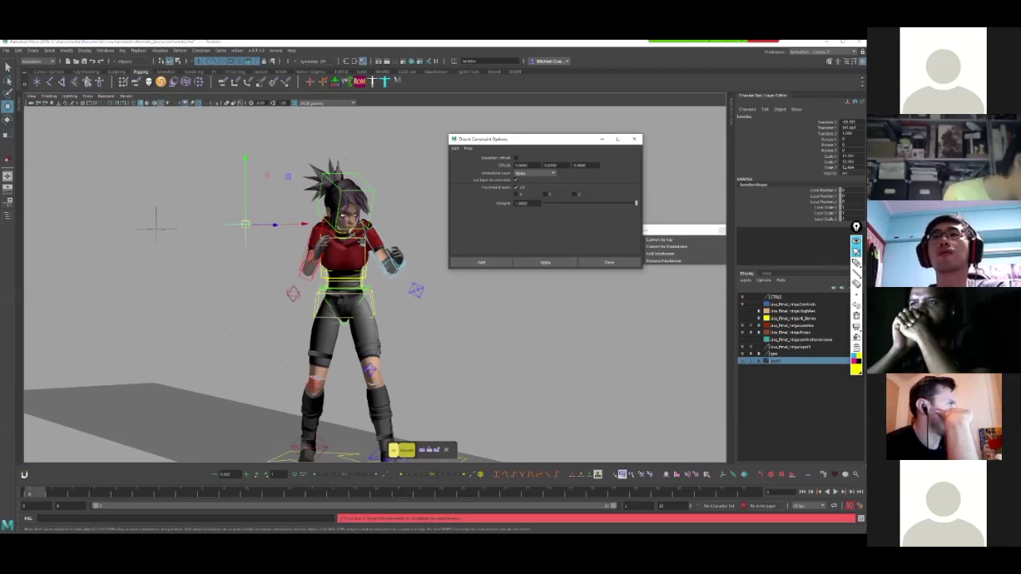
Orient-constrain the left-arm locator to the left FK upper-arm control without maintaining the offset.
{"action": "left_click", "coordinate": [479, 335]}
{"action": "left_click_drag", "start_coordinate": [478, 336], "coordinate": [467, 345], "text": "alt"}
{"action": "left_click", "coordinate": [383, 243]}
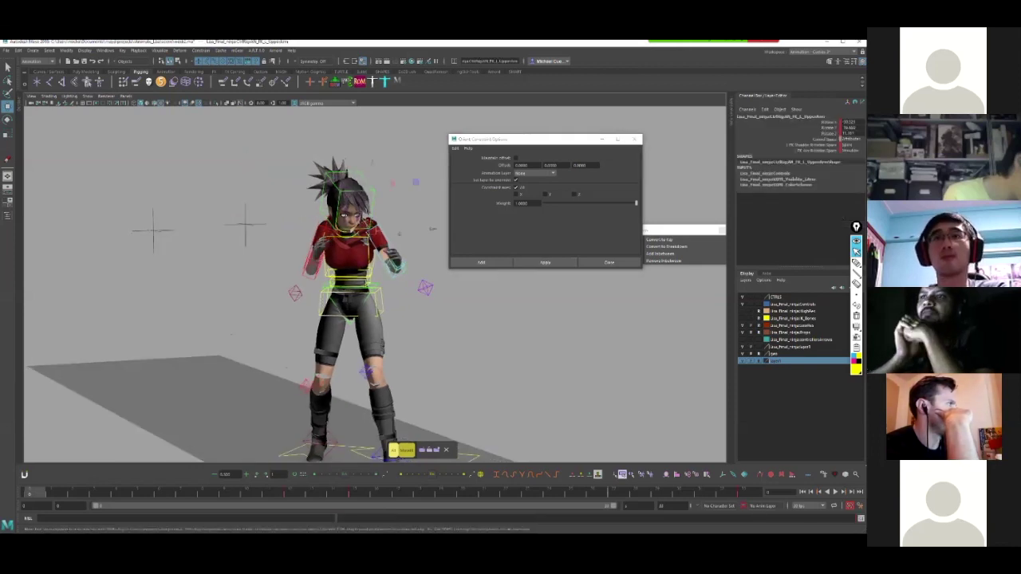
{"action": "left_click", "coordinate": [245, 225]}
{"action": "left_click", "coordinate": [381, 241]}
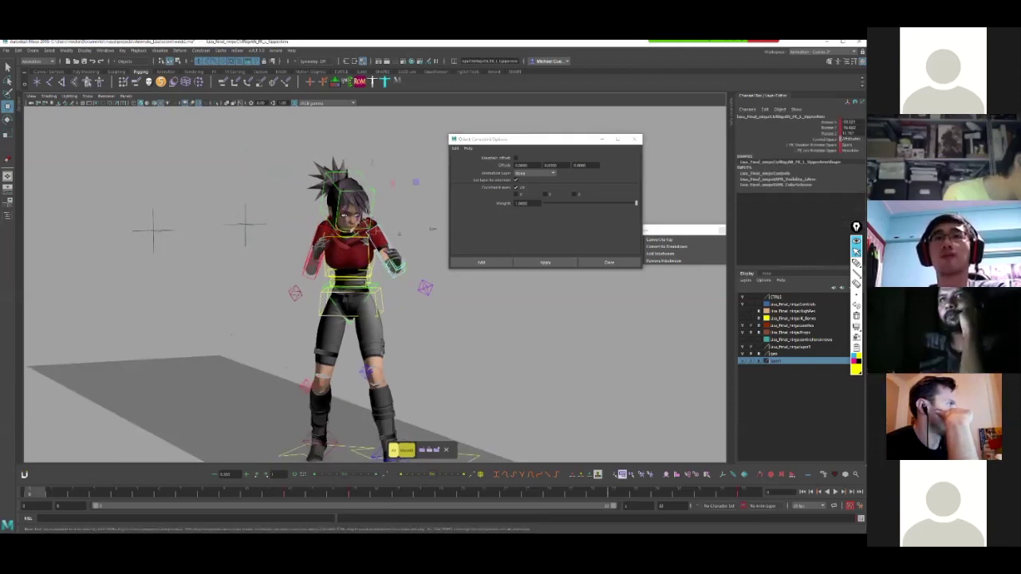
{"action": "left_click", "coordinate": [245, 225], "text": "shift"}
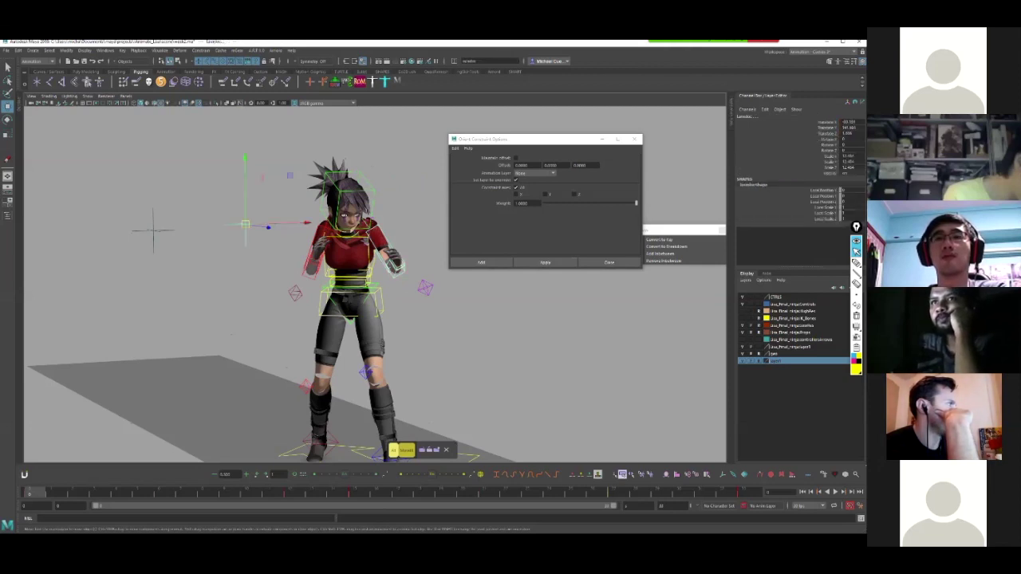
{"action": "left_click", "coordinate": [546, 263]}
{"action": "left_click", "coordinate": [510, 327]}
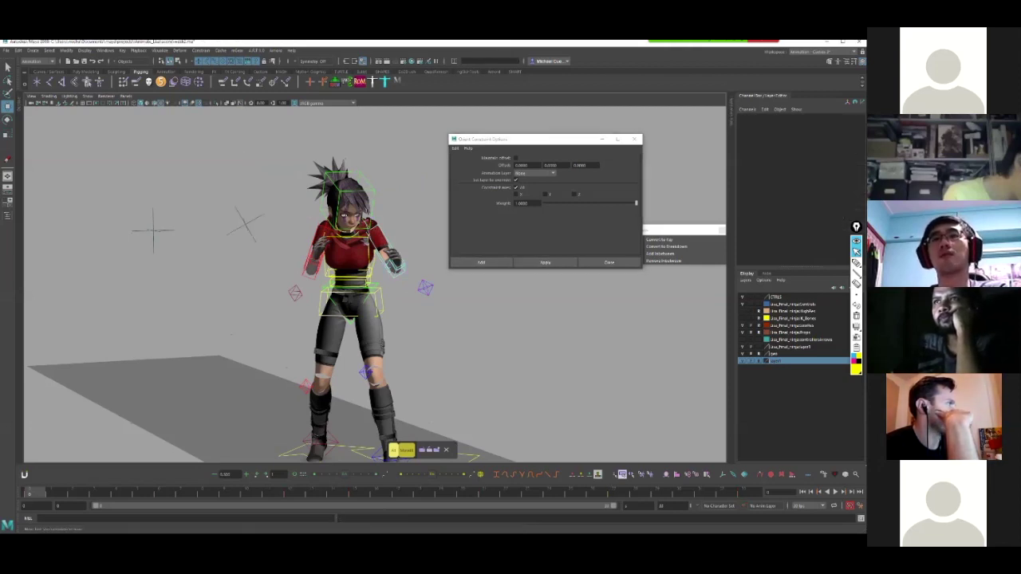
Test-rotate the left upper-arm control to check its locator, and undo the rotation.
{"action": "left_click", "coordinate": [377, 233]}
{"action": "key", "text": "e"}
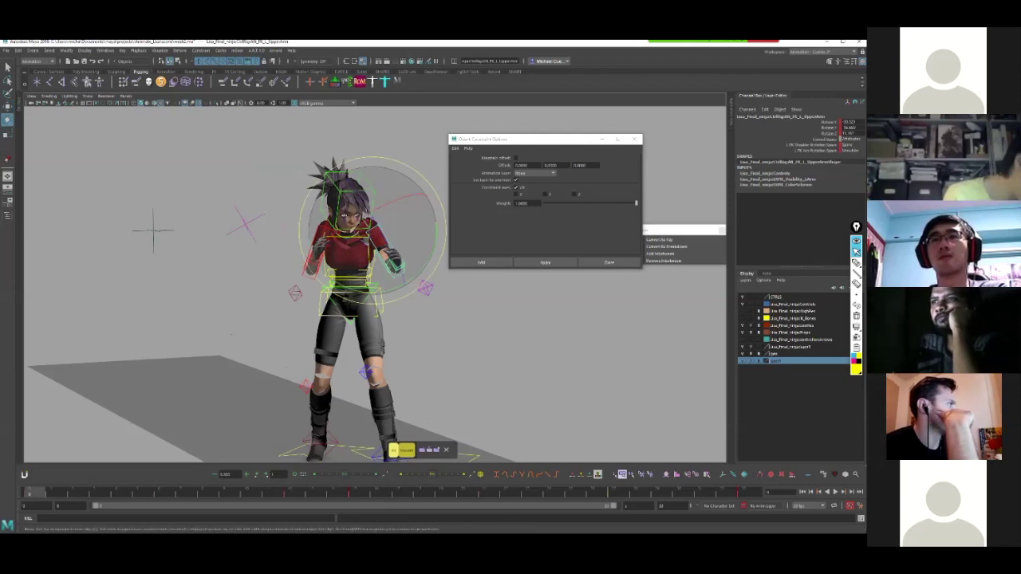
{"action": "left_click_drag", "start_coordinate": [386, 243], "coordinate": [367, 269]}
{"action": "key", "text": "ctrl+z"}
Orient-constrain the right-arm locator to the right FK upper-arm control with the same options.
{"action": "left_click", "coordinate": [307, 255]}
{"action": "left_click", "coordinate": [333, 246]}
{"action": "key", "text": "q"}
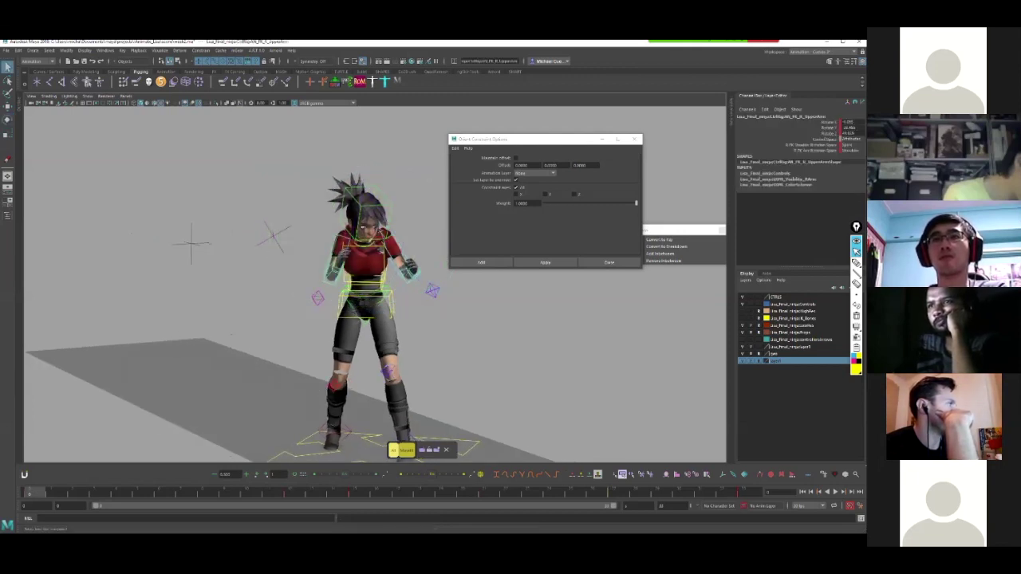
{"action": "left_click", "coordinate": [191, 243]}
{"action": "left_click", "coordinate": [546, 263]}
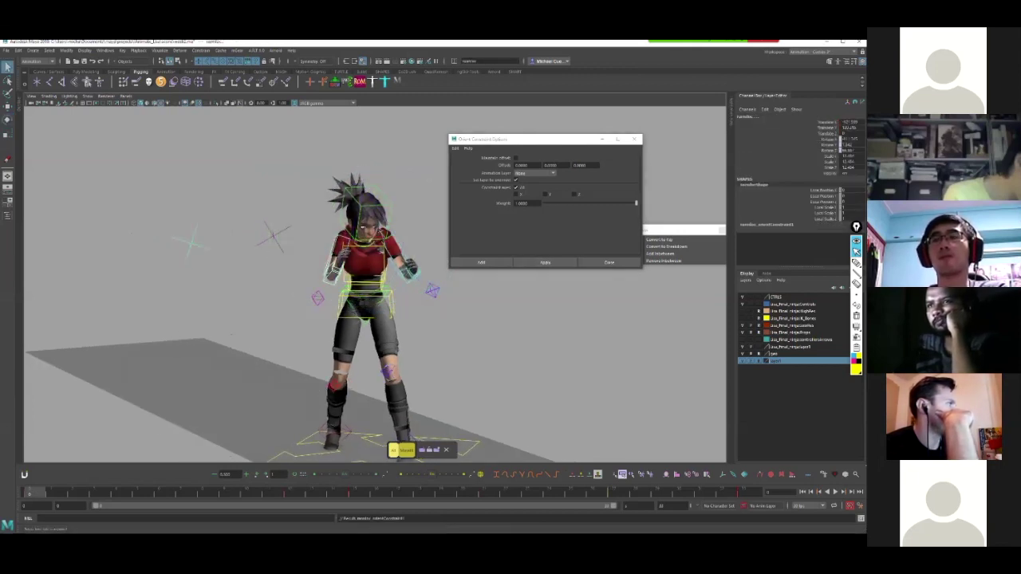
{"action": "left_click", "coordinate": [410, 170]}
Examine the right upper-arm control's rotation and its constrained locator from the character's side.
{"action": "left_click", "coordinate": [333, 246]}
{"action": "key", "text": "e"}
{"action": "left_click_drag", "start_coordinate": [334, 246], "coordinate": [423, 244]}
{"action": "middle_click_drag", "start_coordinate": [422, 244], "coordinate": [363, 242], "text": "alt"}
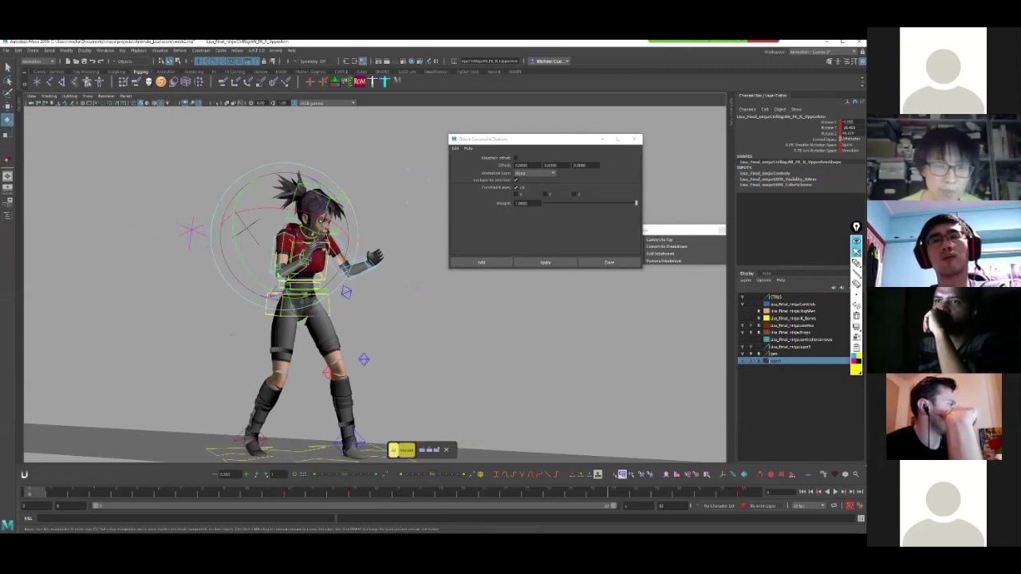
{"action": "left_click", "coordinate": [408, 170]}
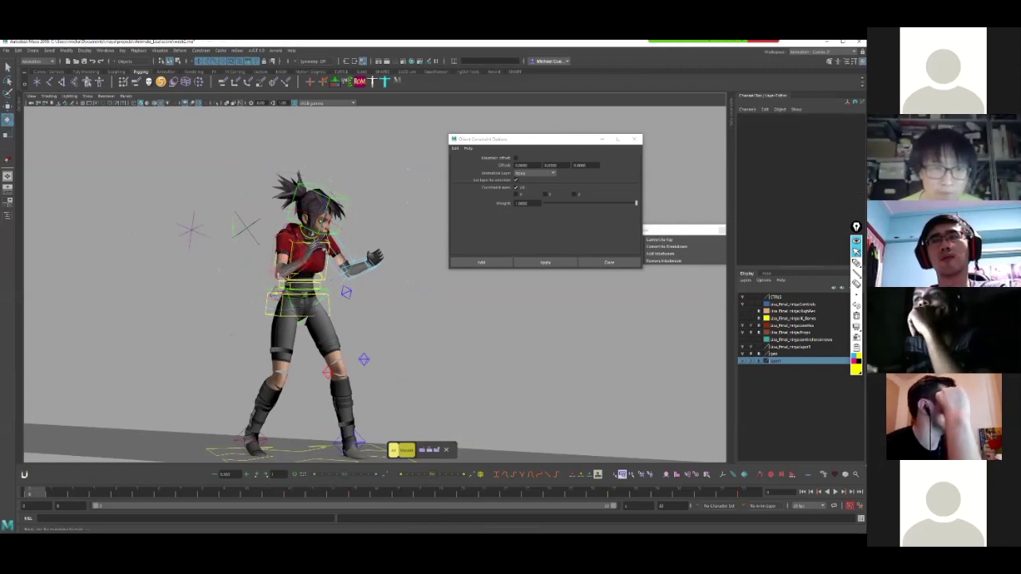
Select both arm locators and play the animation to check how their rotation follows the upper arms.
{"action": "key", "text": "q"}
{"action": "left_click", "coordinate": [247, 228]}
{"action": "left_click", "coordinate": [192, 230], "text": "shift"}
{"action": "key", "text": "alt+v"}
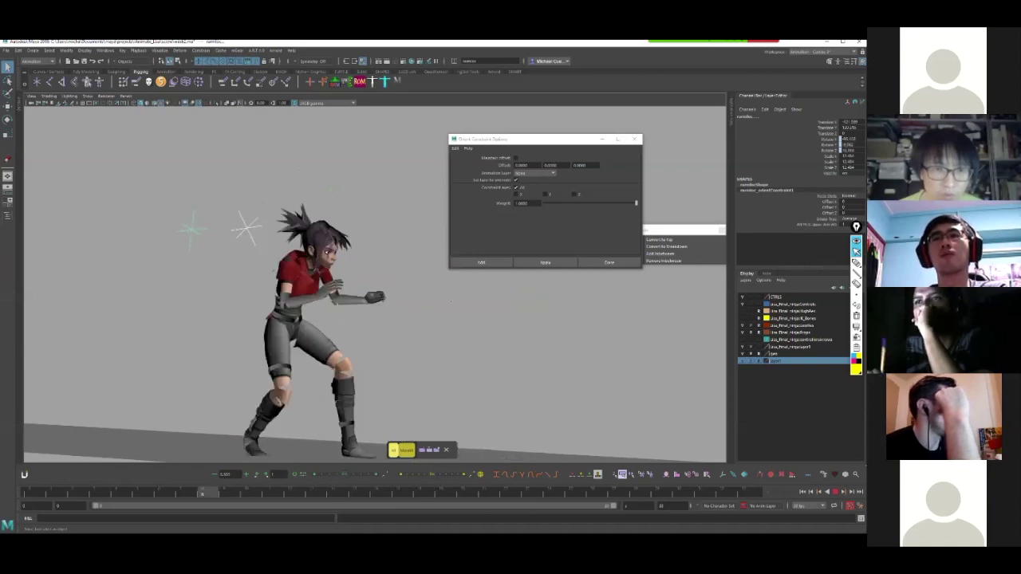
{"action": "key", "text": "Escape"}
{"action": "mouse_move", "coordinate": [451, 302]}
{"action": "left_mouse_down", "text": "alt"}
{"action": "mouse_move", "coordinate": [495, 299]}
{"action": "mouse_move", "coordinate": [435, 302]}
{"action": "left_mouse_up", "text": "alt"}
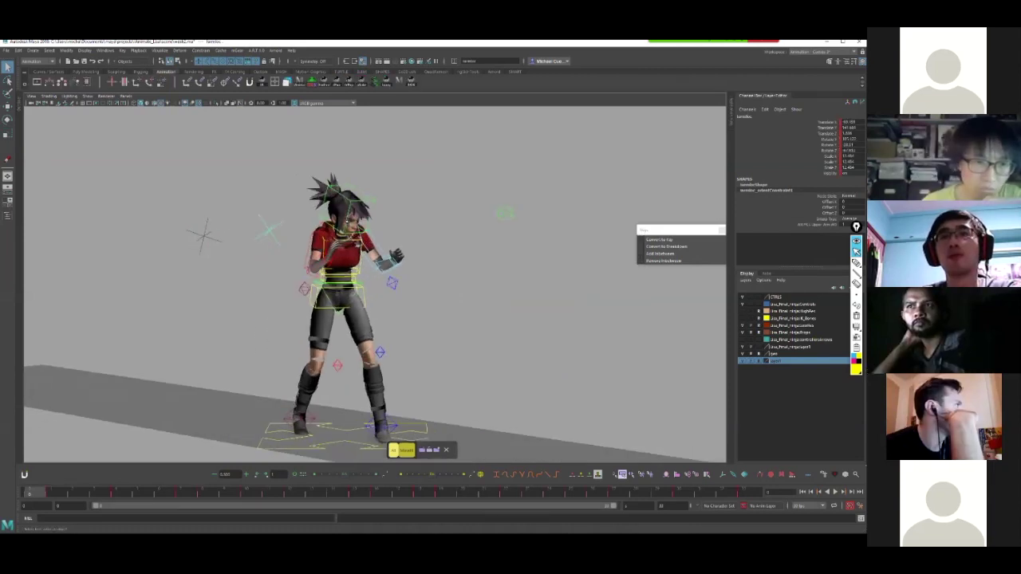
Inspect the left FK upper-arm control, test-rotate the right-arm locator and undo it, and scrub the first frames.
{"action": "left_click_drag", "start_coordinate": [546, 367], "coordinate": [514, 377], "text": "alt"}
{"action": "left_click", "coordinate": [514, 351]}
{"action": "left_click", "coordinate": [390, 241]}
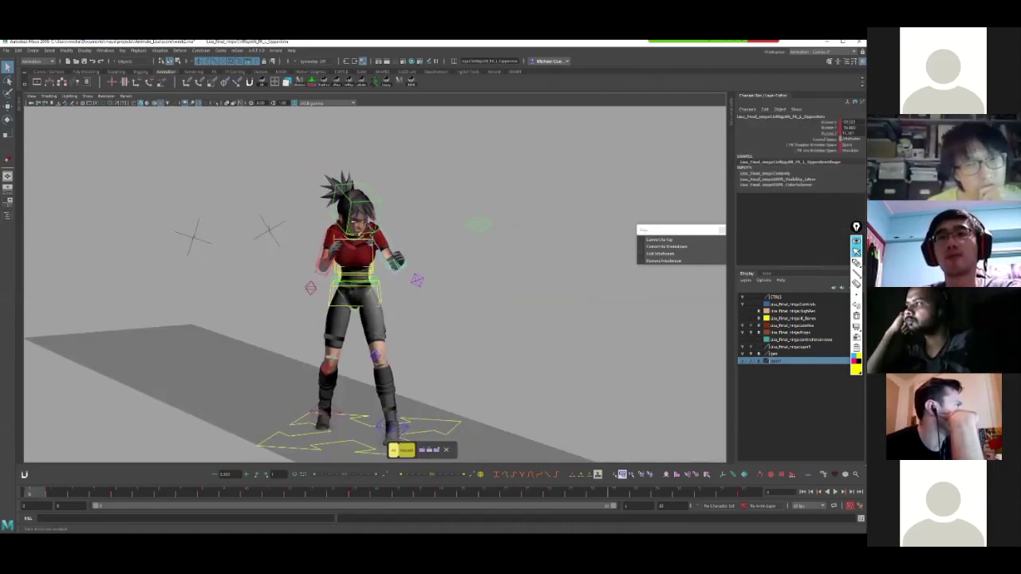
{"action": "left_click_drag", "start_coordinate": [231, 381], "coordinate": [286, 357], "text": "alt"}
{"action": "left_click", "coordinate": [225, 233]}
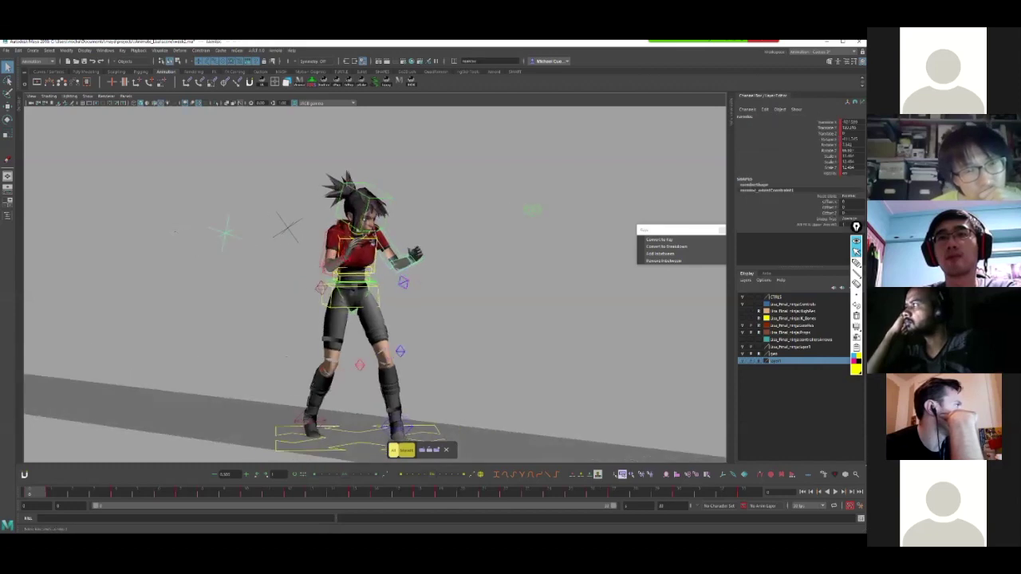
{"action": "key", "text": "e"}
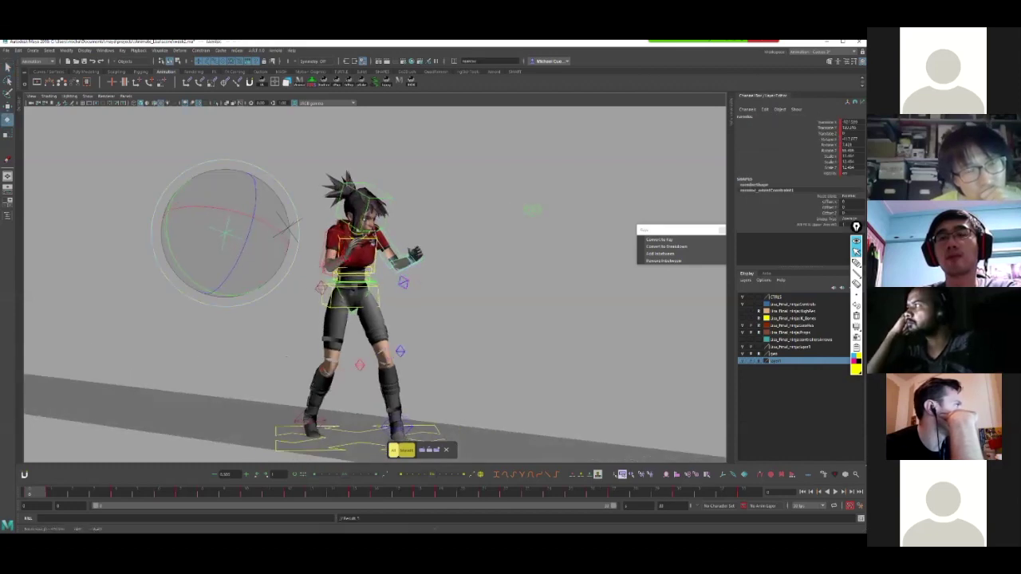
{"action": "key", "text": "ctrl+z"}
{"action": "left_click_drag", "start_coordinate": [54, 492], "coordinate": [31, 492]}
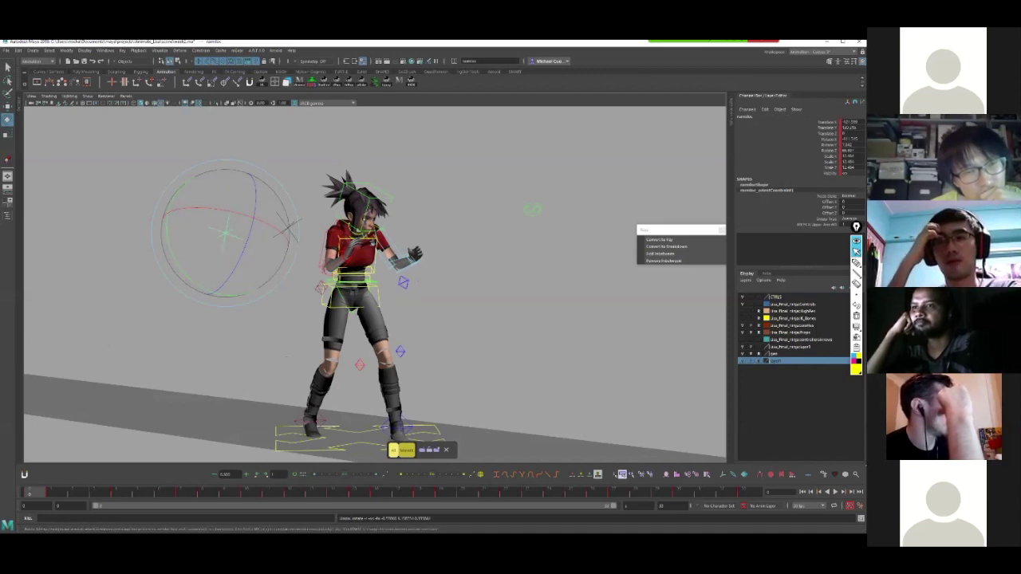
Examine the right-arm locator's animation curves and inspect both locators from the character's front and side.
{"action": "key", "text": "space"}
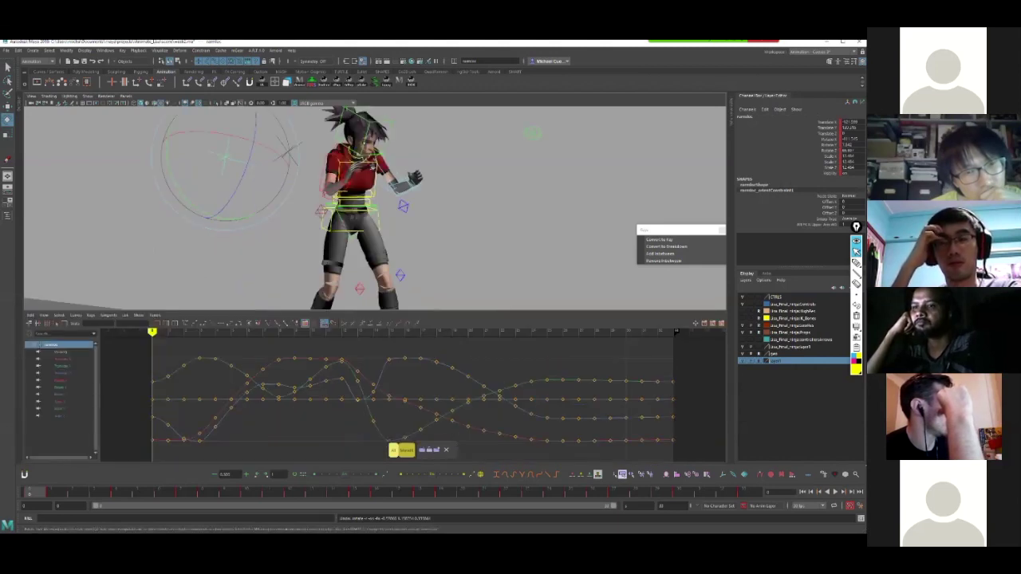
{"action": "key", "text": "space"}
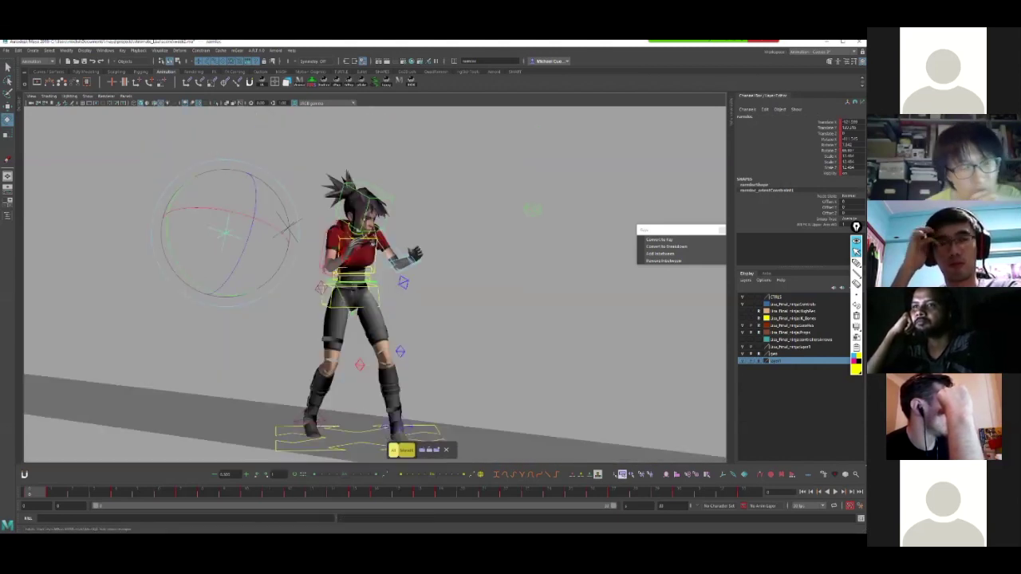
{"action": "left_click_drag", "start_coordinate": [447, 271], "coordinate": [355, 287], "text": "alt"}
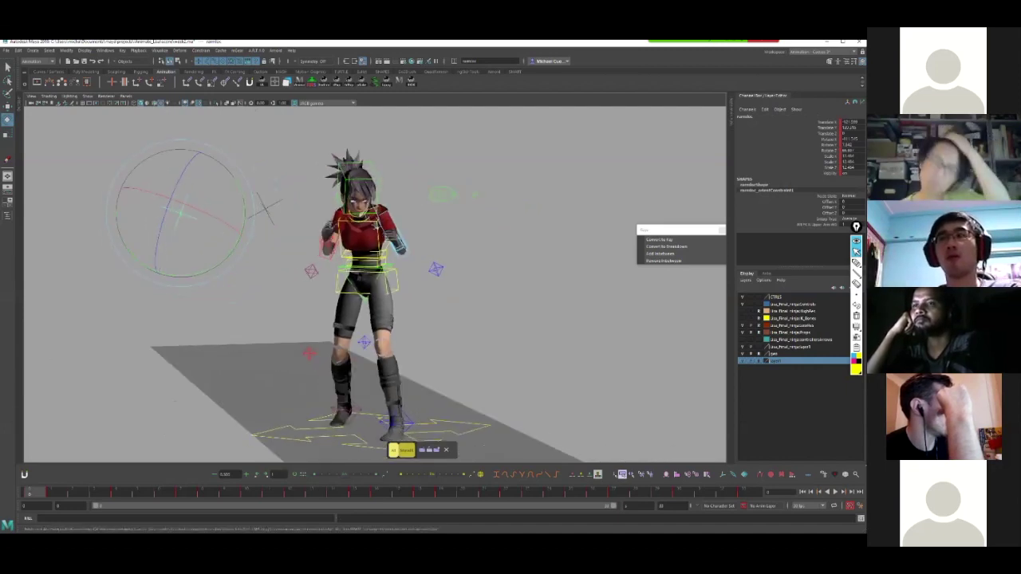
{"action": "left_click", "coordinate": [225, 243]}
{"action": "left_click", "coordinate": [265, 209]}
{"action": "left_click", "coordinate": [275, 248]}
{"action": "left_click", "coordinate": [181, 212]}
{"action": "left_click_drag", "start_coordinate": [239, 263], "coordinate": [327, 250], "text": "alt"}
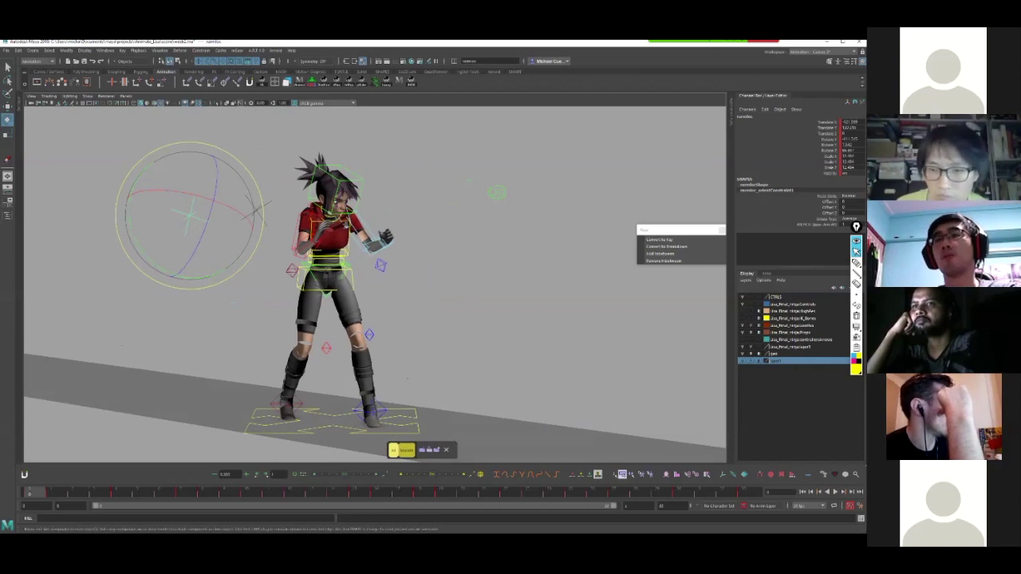
Test-rotate the right FK upper-arm control and the right-arm locator, undoing each rotation.
{"action": "left_click", "coordinate": [231, 307]}
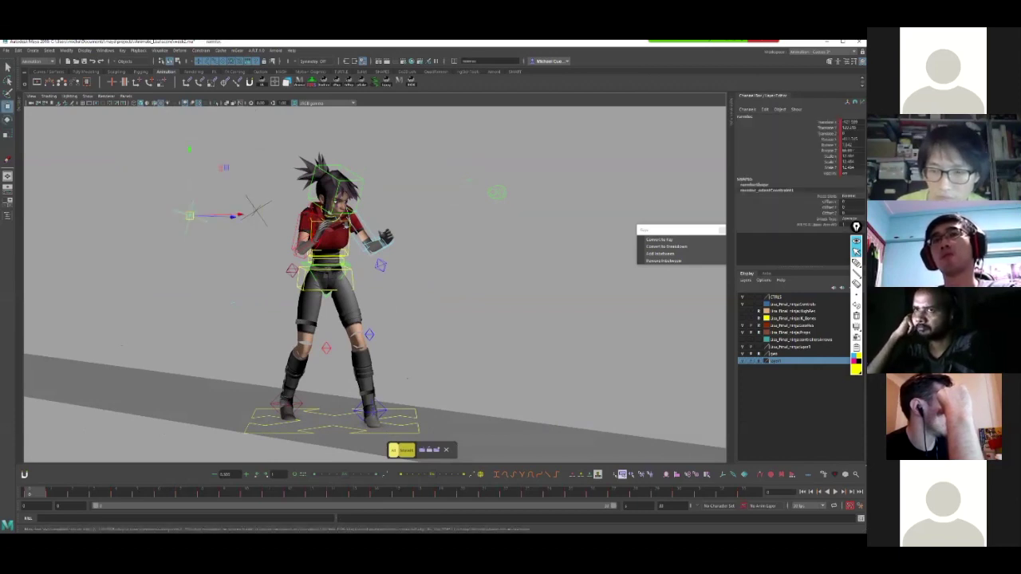
{"action": "left_click", "coordinate": [275, 239]}
{"action": "left_click", "coordinate": [296, 237]}
{"action": "key", "text": "e"}
{"action": "left_click_drag", "start_coordinate": [296, 236], "coordinate": [306, 231]}
{"action": "key", "text": "ctrl+z"}
{"action": "left_click", "coordinate": [190, 215]}
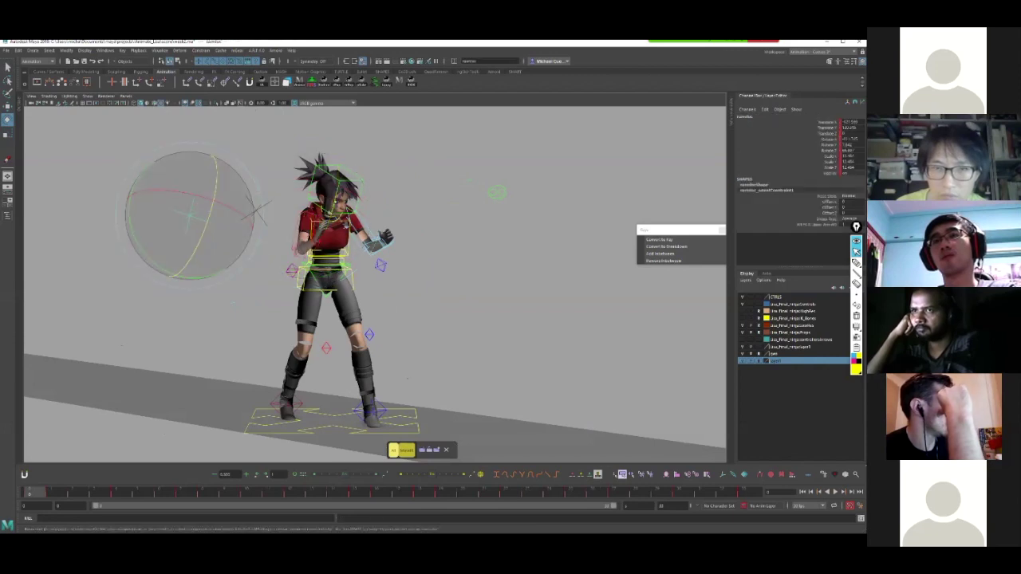
{"action": "left_click_drag", "start_coordinate": [204, 222], "coordinate": [199, 216]}
{"action": "key", "text": "ctrl+z"}
{"action": "left_click", "coordinate": [200, 327]}
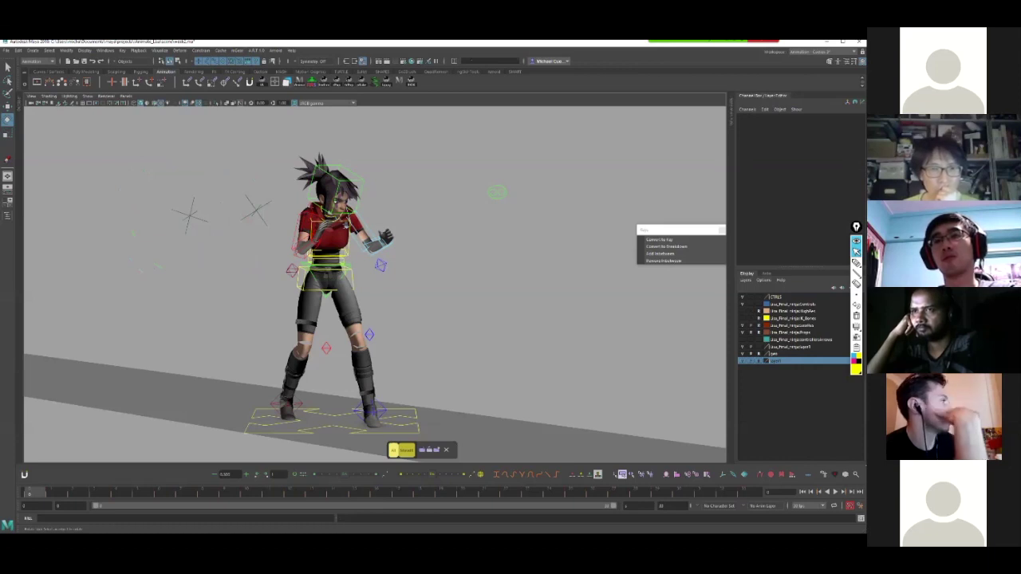
Select the left and right FK upper-arm controls and delete all their animation keys in the Graph Editor.
{"action": "left_click", "coordinate": [296, 233]}
{"action": "key", "text": "q"}
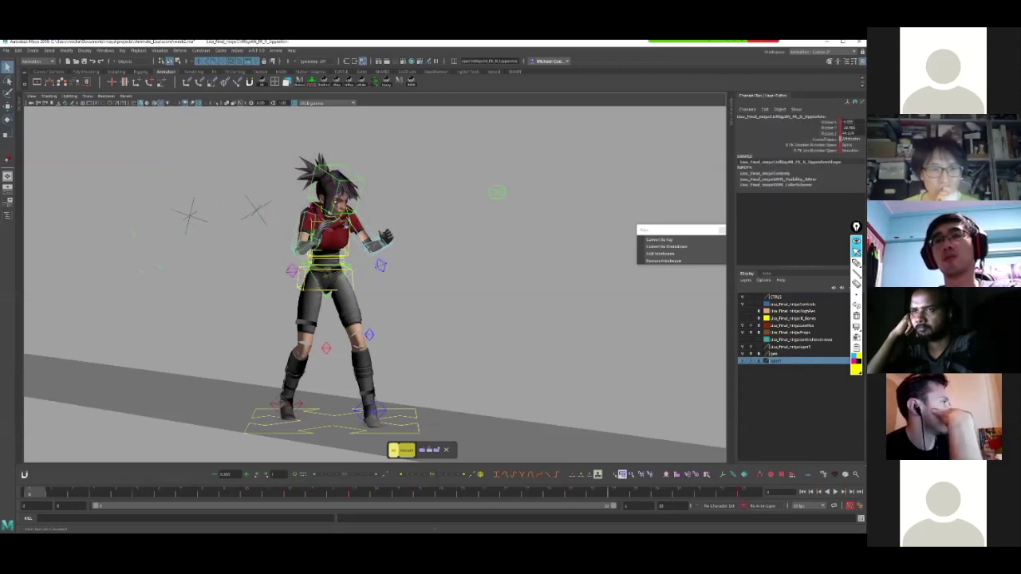
{"action": "key", "text": "space"}
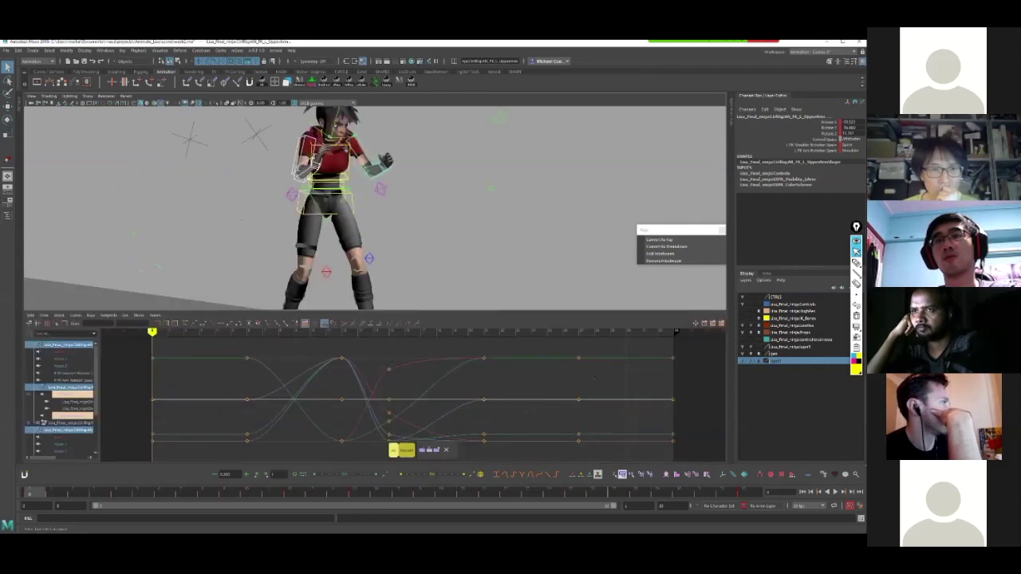
{"action": "scroll", "coordinate": [413, 397], "scroll_direction": "down", "scroll_amount": 5}
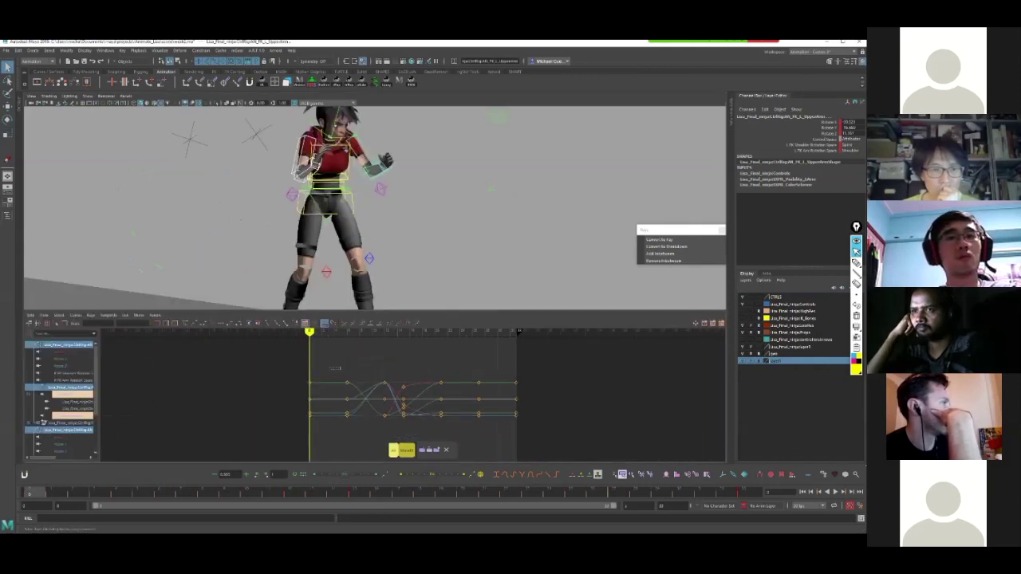
{"action": "left_click_drag", "start_coordinate": [493, 421], "coordinate": [519, 424]}
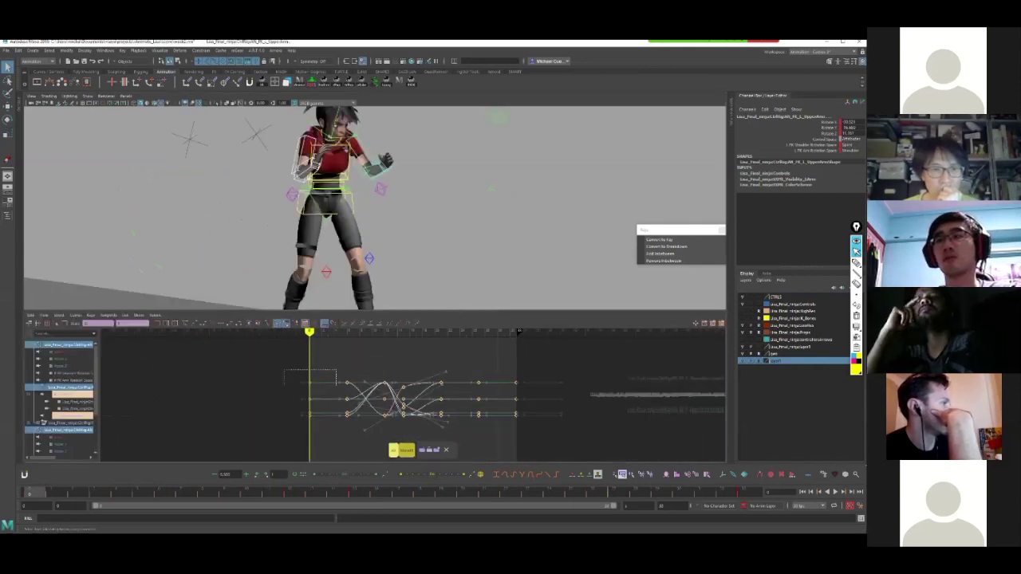
{"action": "left_click_drag", "start_coordinate": [336, 385], "coordinate": [338, 426], "text": "shift"}
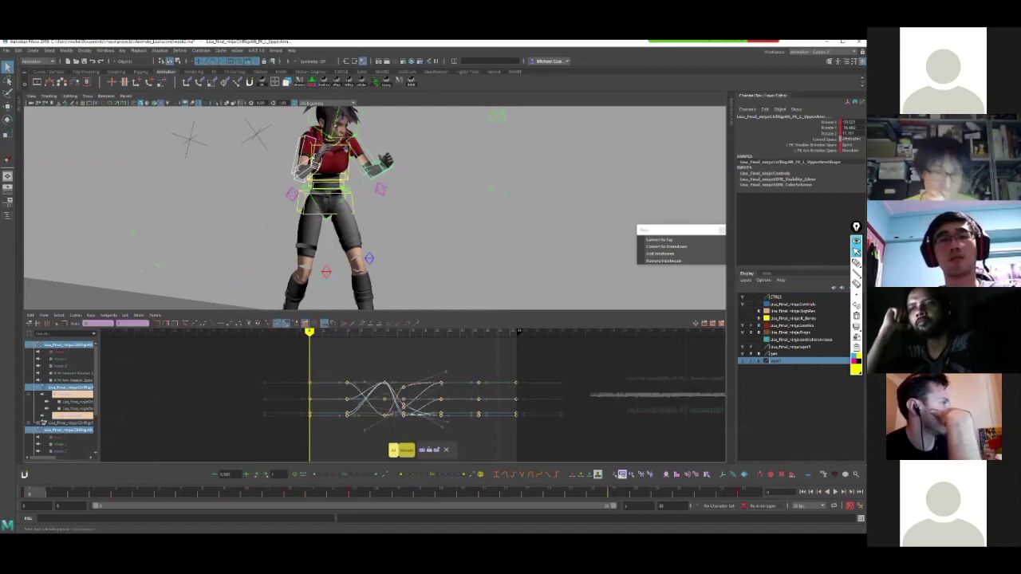
{"action": "key", "text": "Delete"}
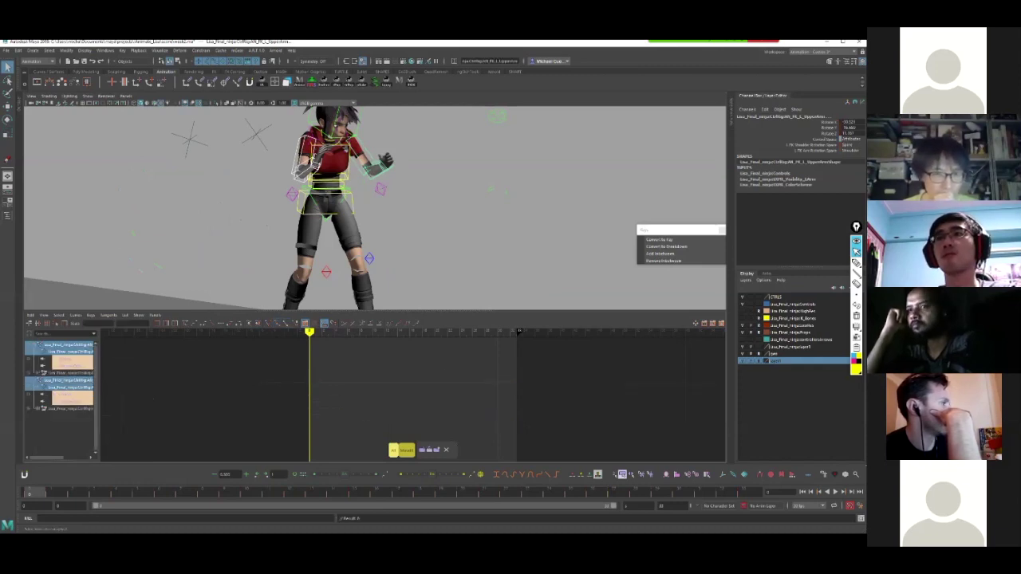
{"action": "key", "text": "space"}
Orient-constrain the right FK upper-arm control to the right-arm locator on all axes without maintaining the offset.
{"action": "left_click_drag", "start_coordinate": [383, 304], "coordinate": [327, 305], "text": "alt"}
{"action": "left_click", "coordinate": [447, 304]}
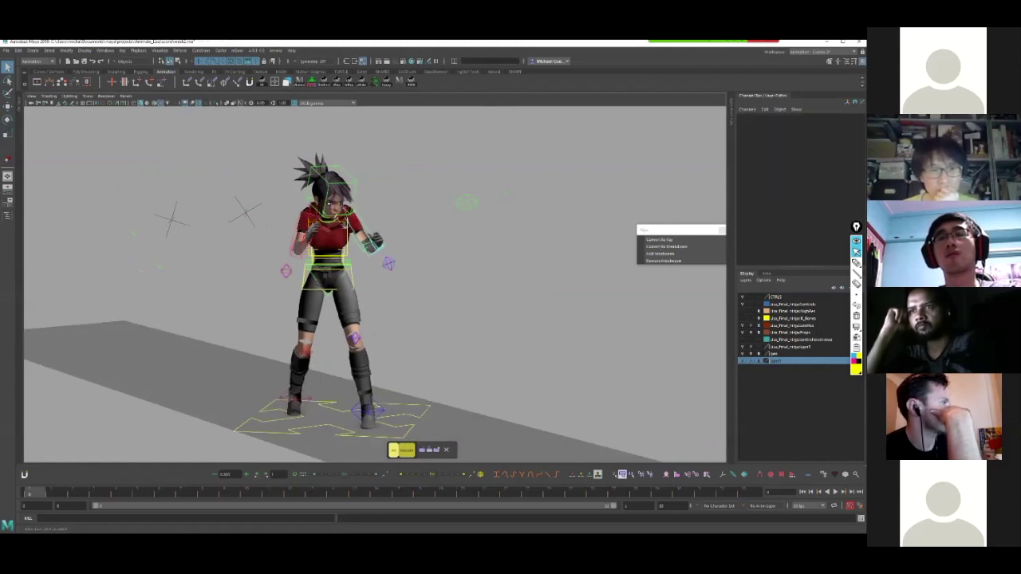
{"action": "left_click", "coordinate": [171, 218]}
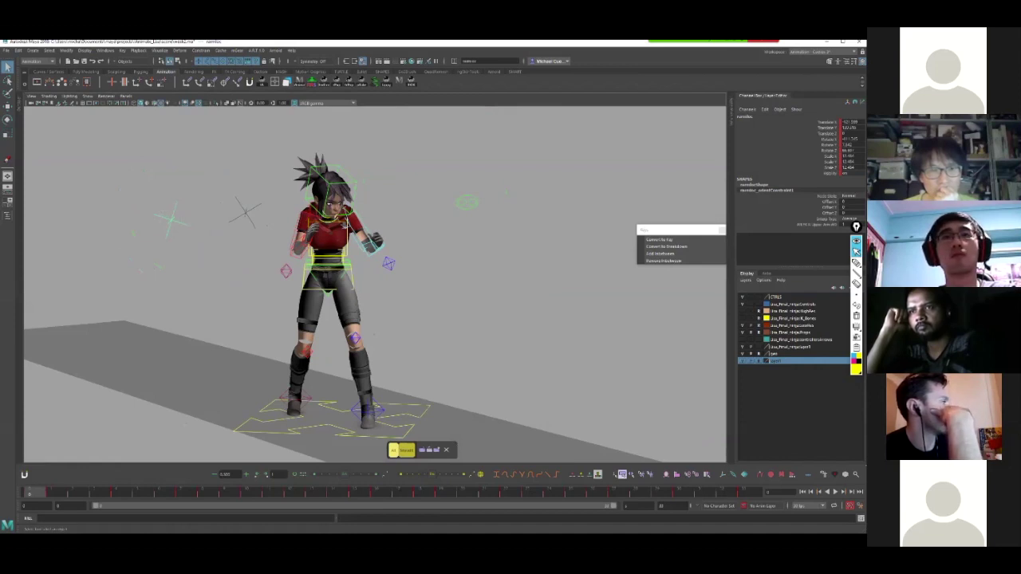
{"action": "left_click", "coordinate": [301, 222]}
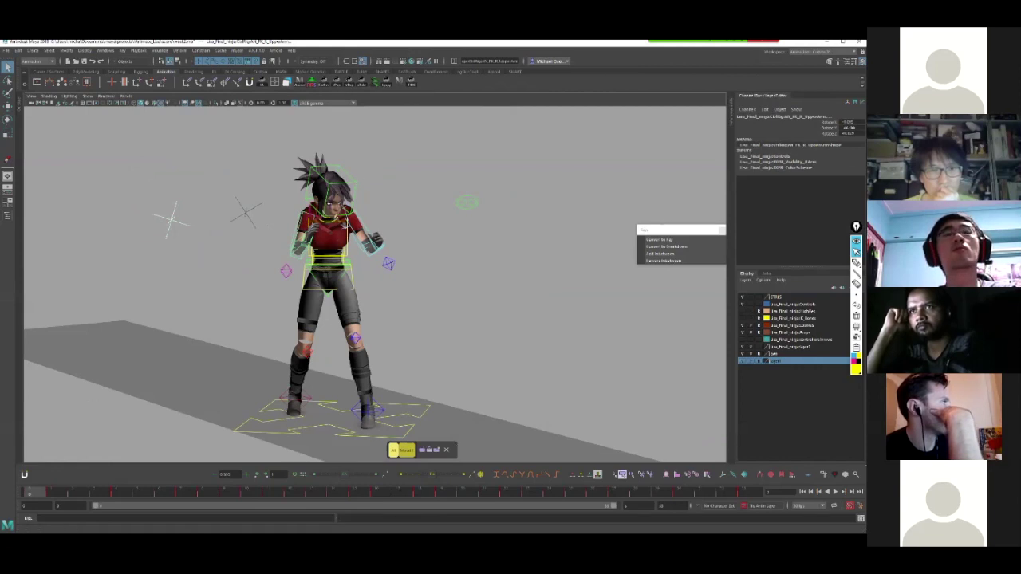
{"action": "left_click", "coordinate": [200, 51]}
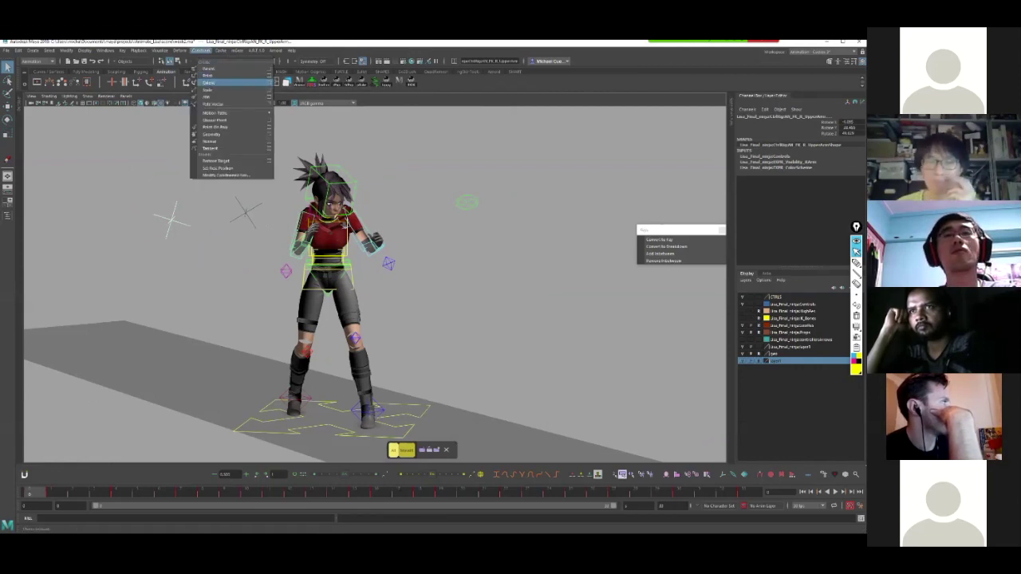
{"action": "left_click", "coordinate": [268, 82]}
{"action": "left_click_drag", "start_coordinate": [187, 73], "coordinate": [568, 96]}
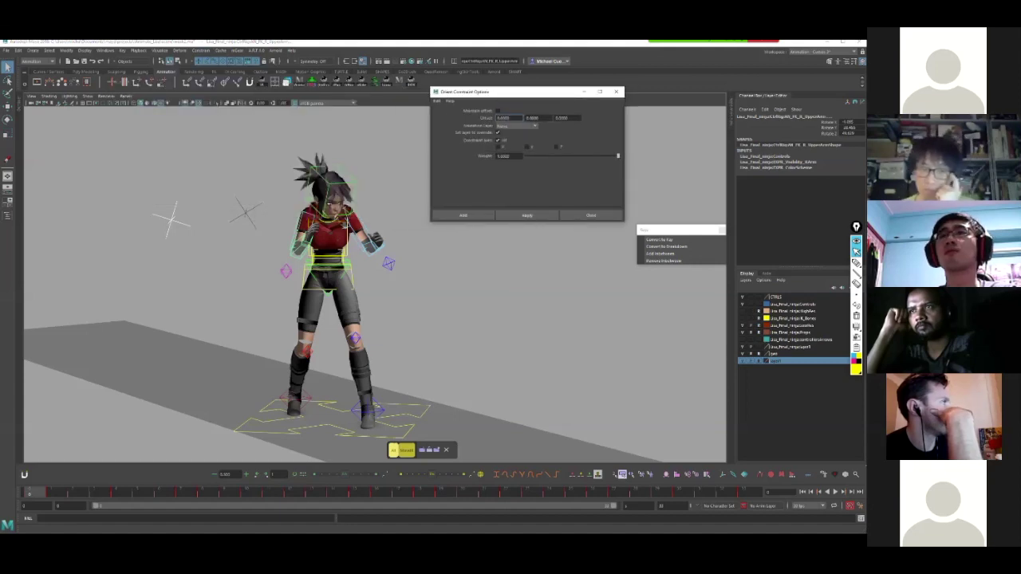
{"action": "left_click", "coordinate": [527, 215]}
{"action": "left_click", "coordinate": [510, 279]}
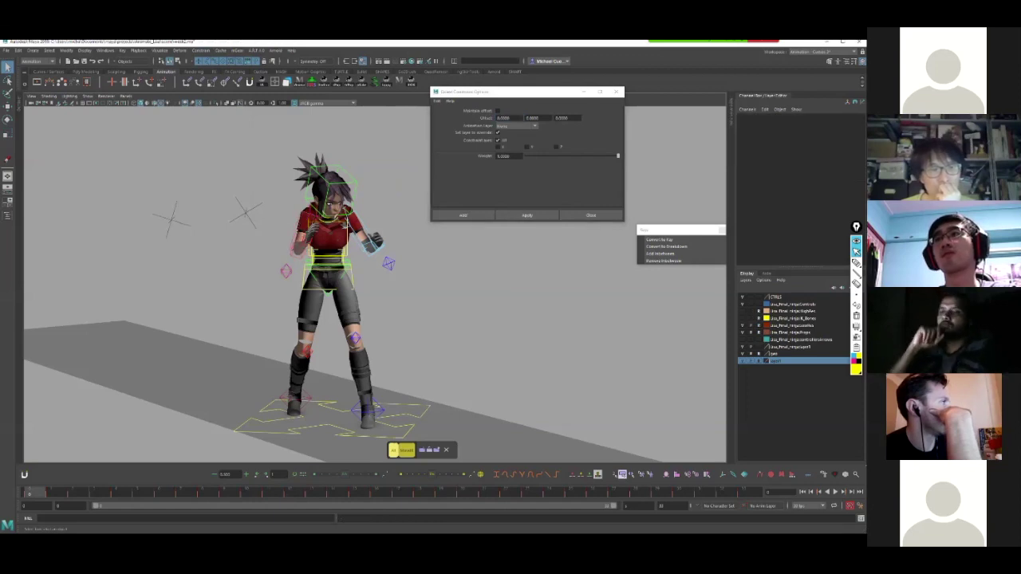
Orient-constrain the left FK upper-arm control to the left-arm locator with the same options.
{"action": "left_click", "coordinate": [246, 213]}
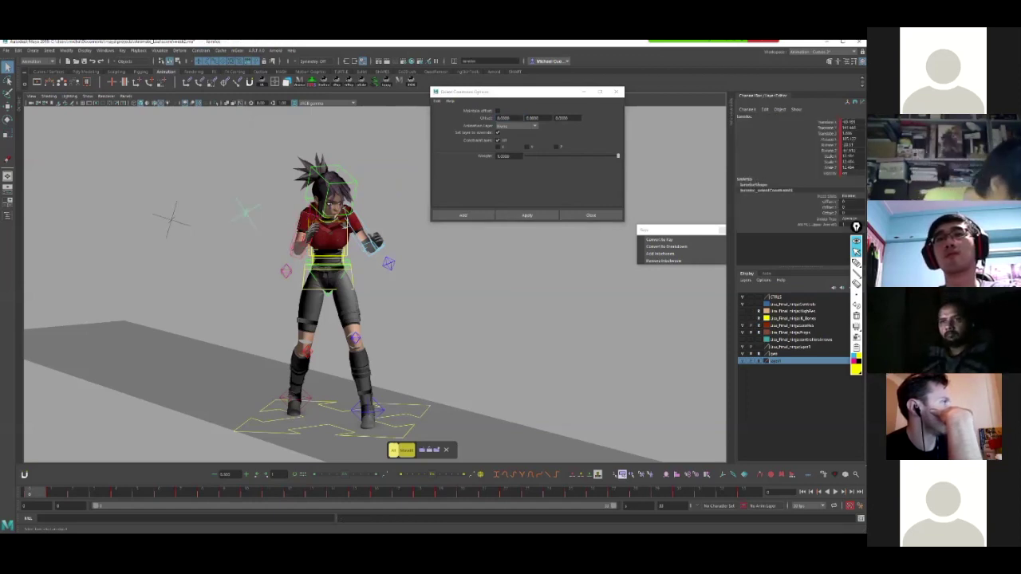
{"action": "left_click", "coordinate": [363, 243], "text": "shift"}
{"action": "left_click", "coordinate": [527, 215]}
Play the animation from the character's side to check that the upper arms follow their locators.
{"action": "middle_click_drag", "start_coordinate": [431, 271], "coordinate": [535, 293], "text": "alt"}
{"action": "right_click_drag", "start_coordinate": [535, 293], "coordinate": [463, 293], "text": "alt"}
{"action": "middle_click_drag", "start_coordinate": [462, 279], "coordinate": [327, 255], "text": "alt"}
{"action": "left_click_drag", "start_coordinate": [328, 255], "coordinate": [260, 249], "text": "alt"}
{"action": "left_click", "coordinate": [375, 247]}
{"action": "left_click", "coordinate": [298, 249]}
{"action": "key", "text": "alt+v"}
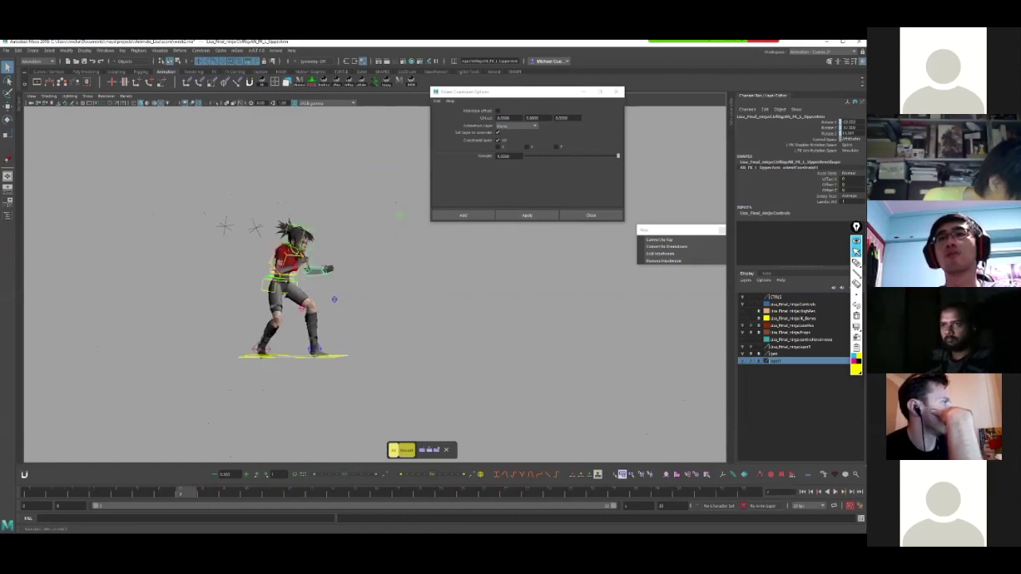
{"action": "key", "text": "alt+v"}
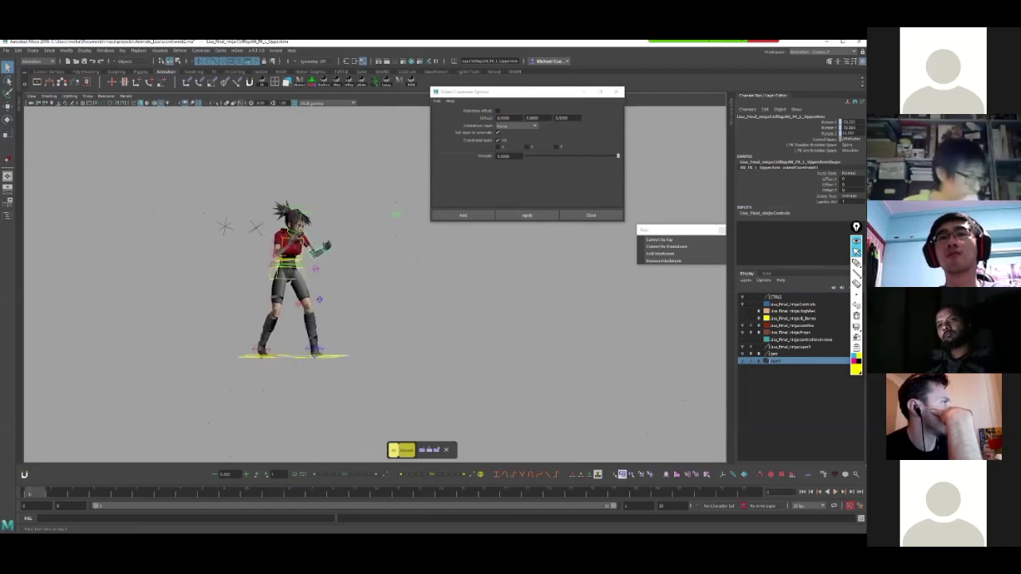
Test-rotate the right-arm locator to check its effect on the right upper arm, and undo the rotation.
{"action": "left_click", "coordinate": [225, 226]}
{"action": "key", "text": "e"}
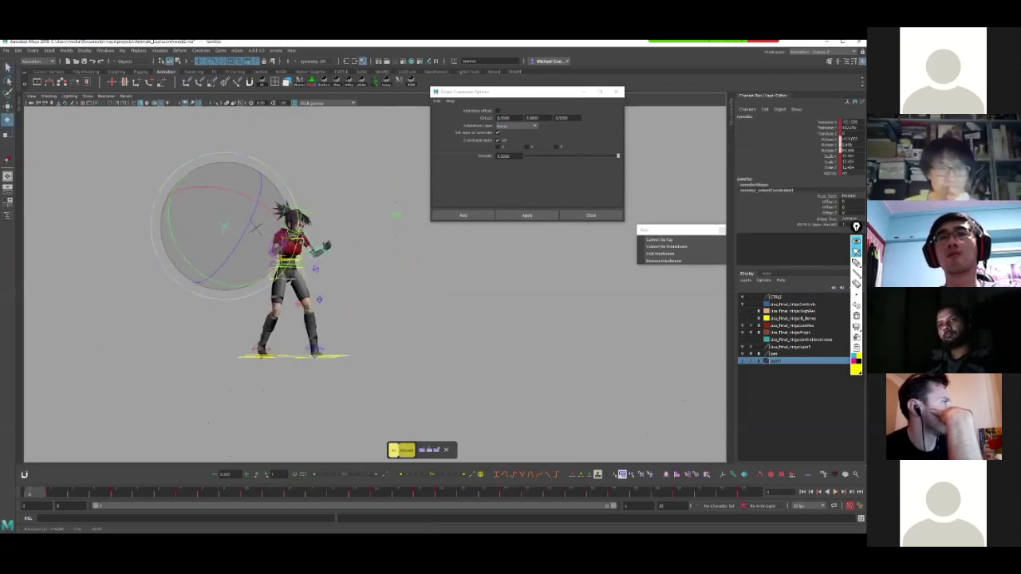
{"action": "key", "text": "ctrl+z"}
{"action": "right_click_drag", "start_coordinate": [225, 227], "coordinate": [303, 239], "text": "alt"}
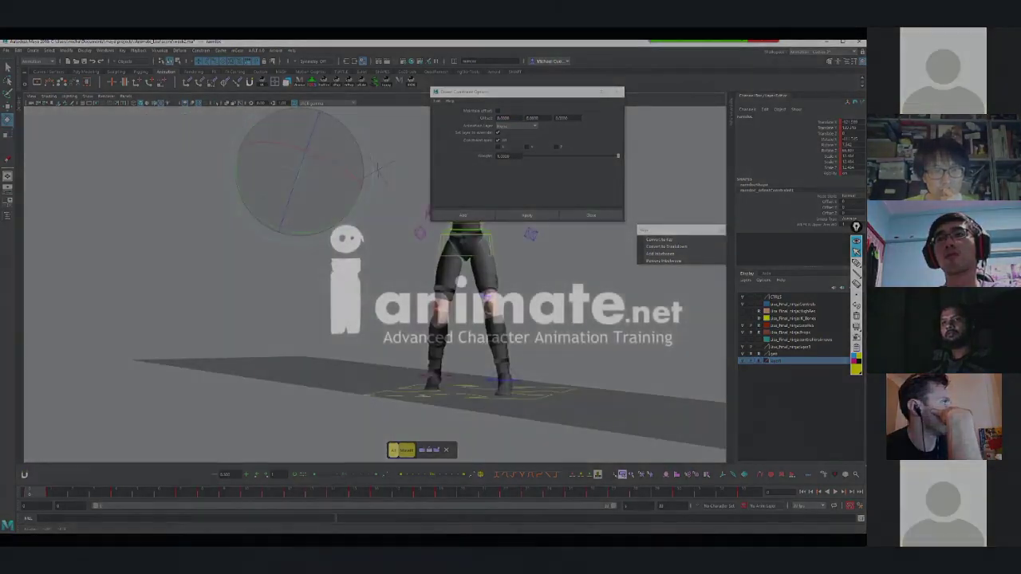